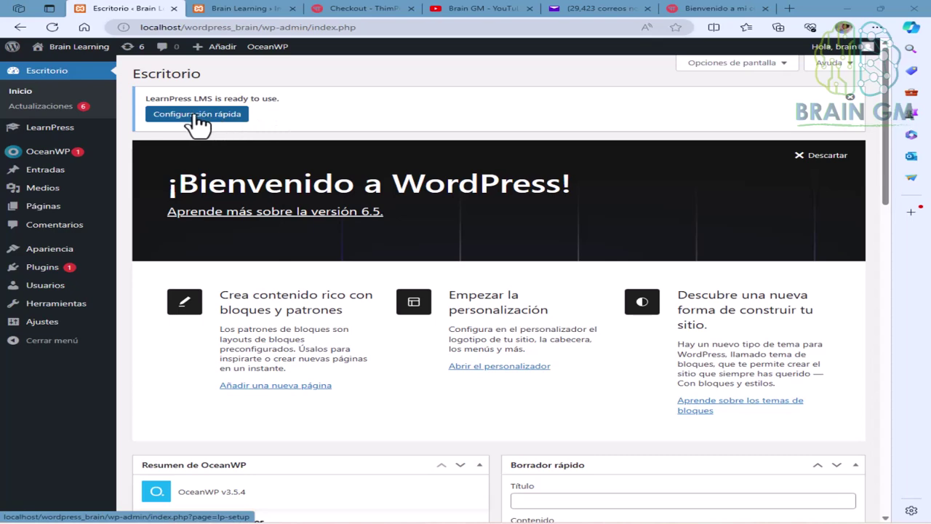
- Run the LearnPress quick setup wizard and accept the assigned static pages, continuing to the payment stage
click(197, 116)
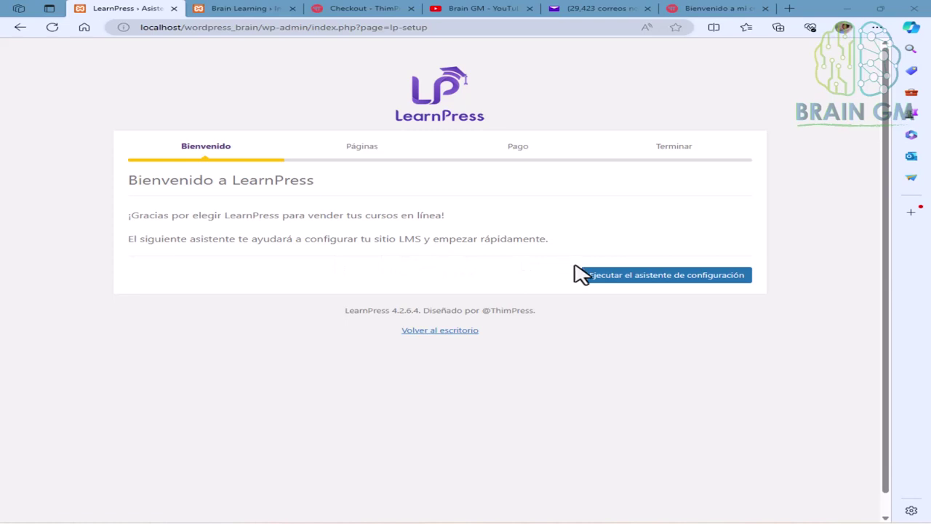
click(668, 286)
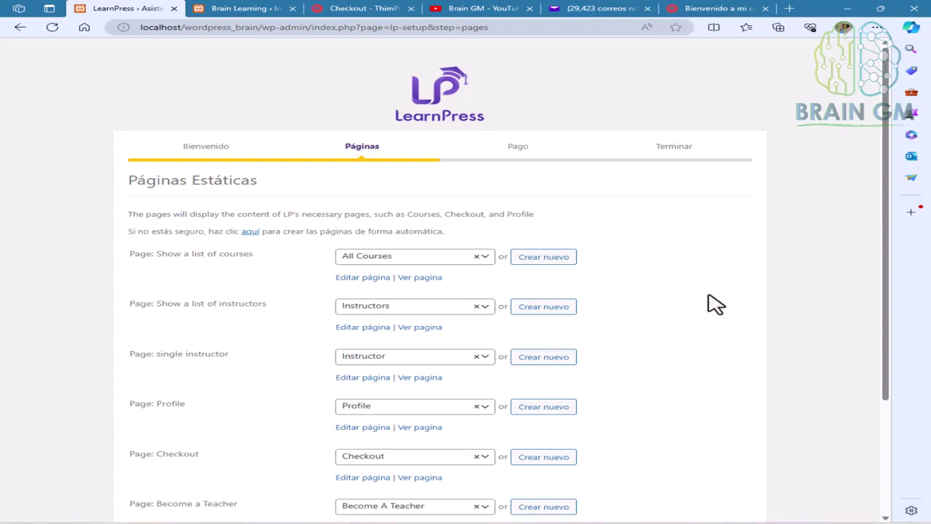
scroll(716, 304, down, 1)
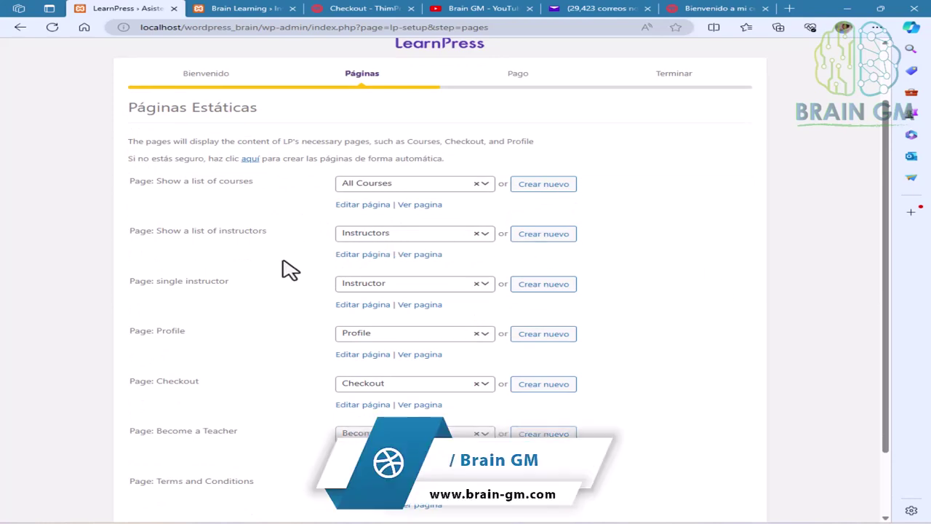
scroll(283, 264, down, 1)
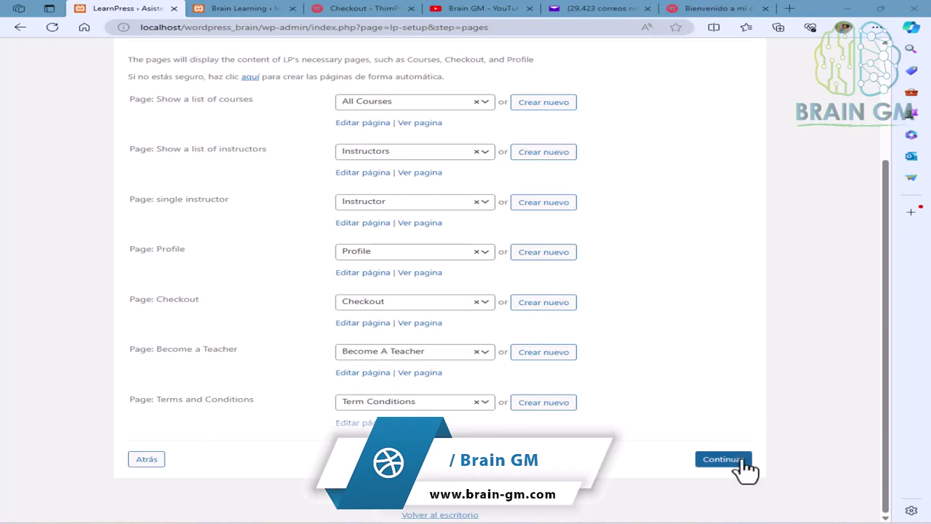
click(716, 460)
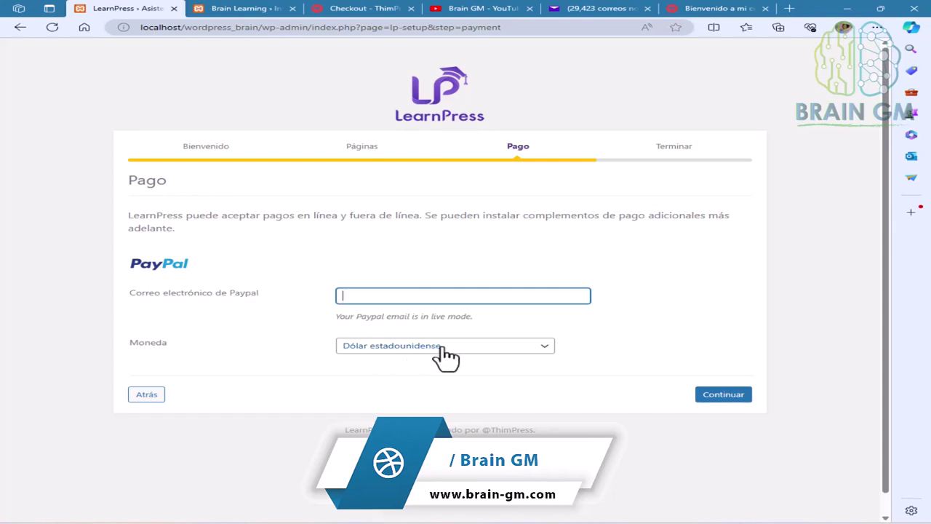
- Set the payment currency to Peso mexicano, leave the PayPal email empty, and continue to the wizard's final stage
click(474, 355)
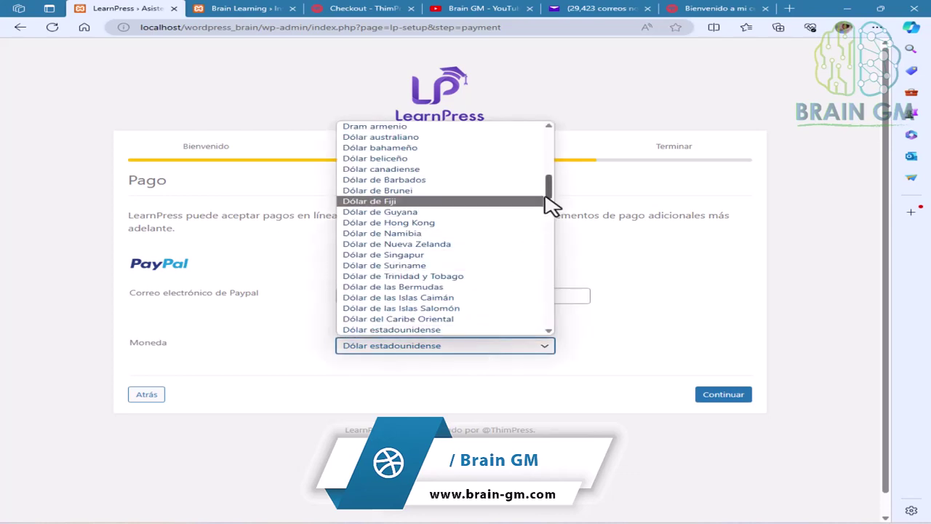
drag(551, 202, 510, 285)
scroll(501, 305, down, 8)
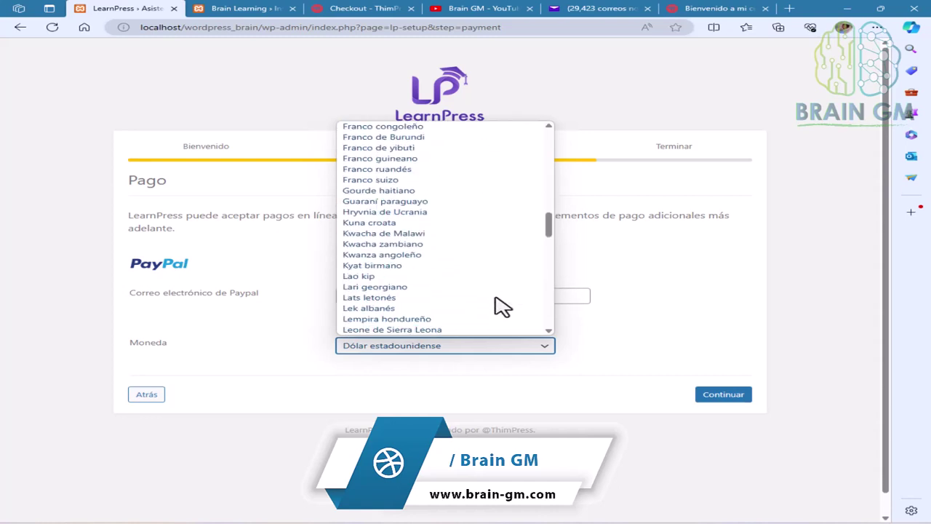
scroll(501, 306, down, 15)
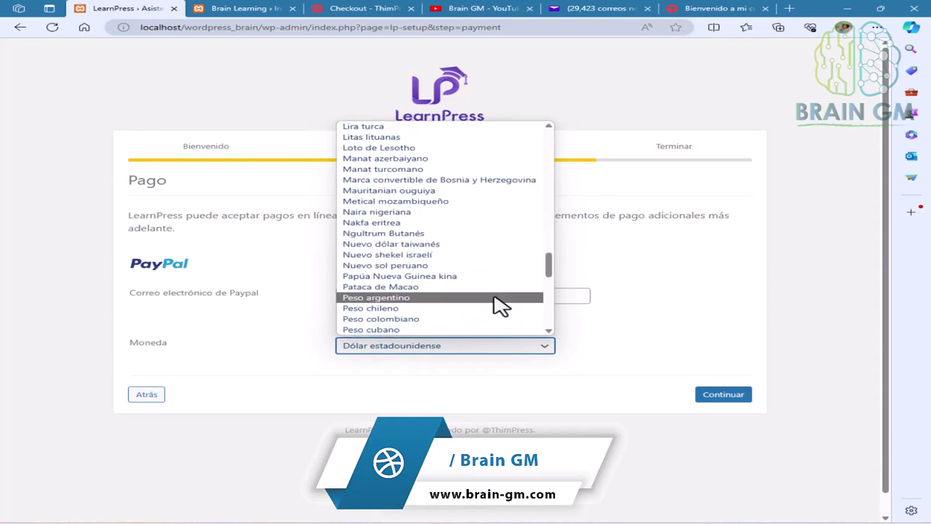
scroll(492, 306, down, 3)
click(411, 267)
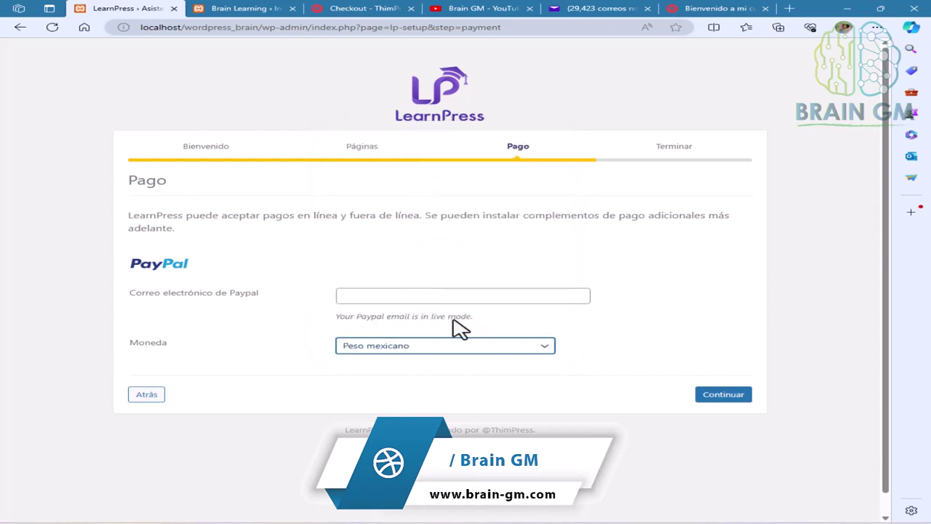
click(675, 352)
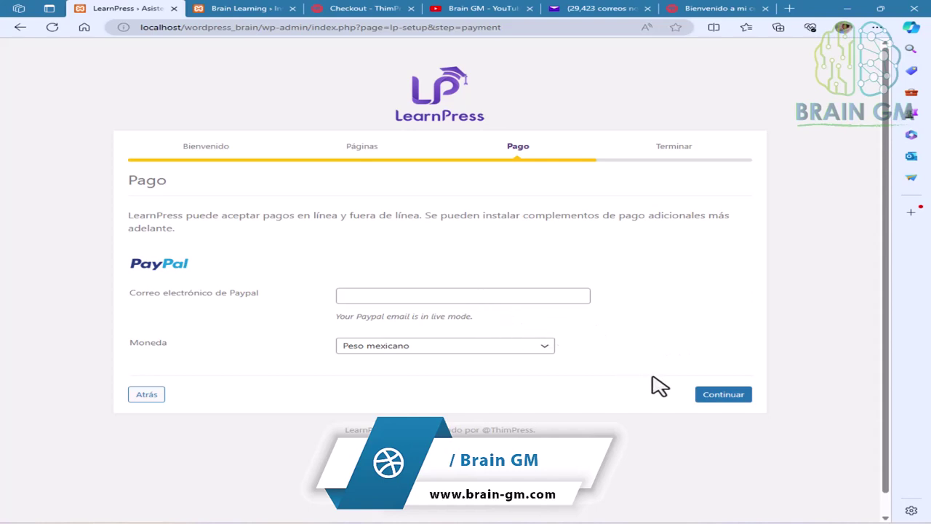
click(704, 394)
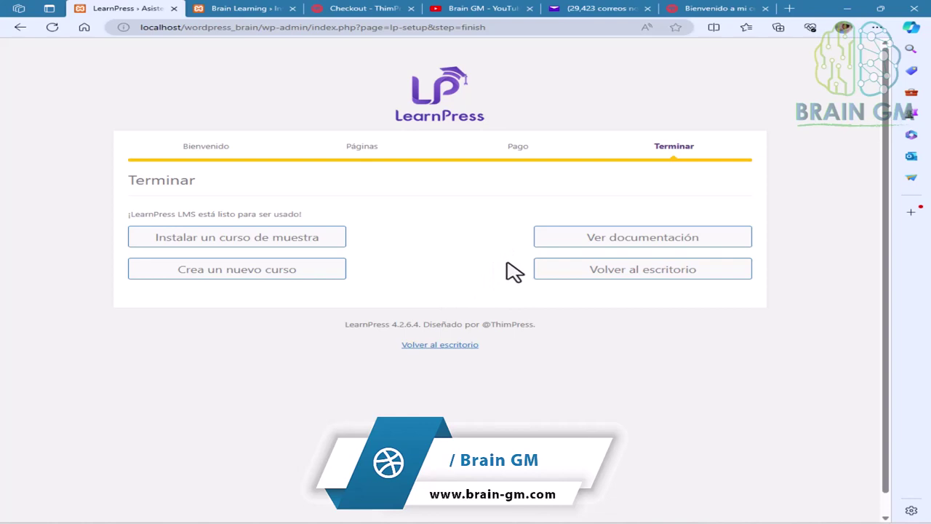
- Open the LearnPress documentation in a new browser tab and translate it into Spanish
right_click(558, 240)
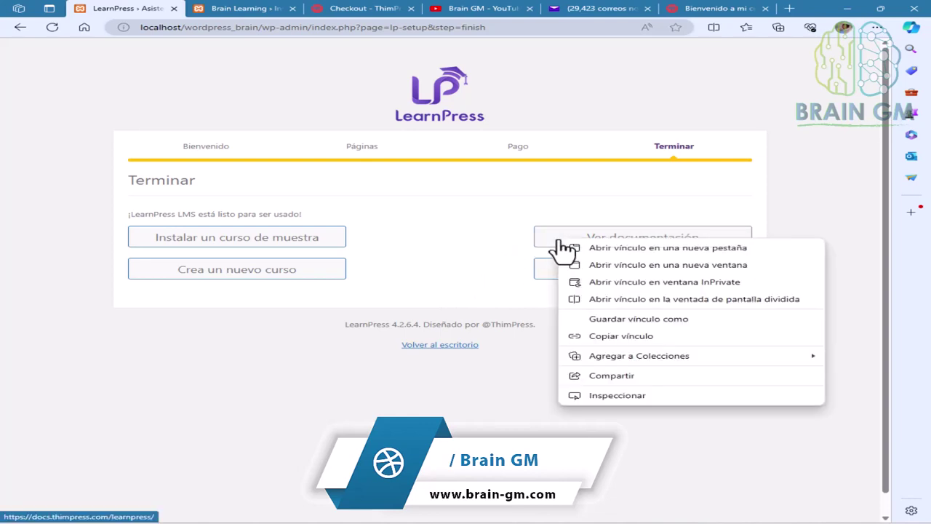
click(596, 247)
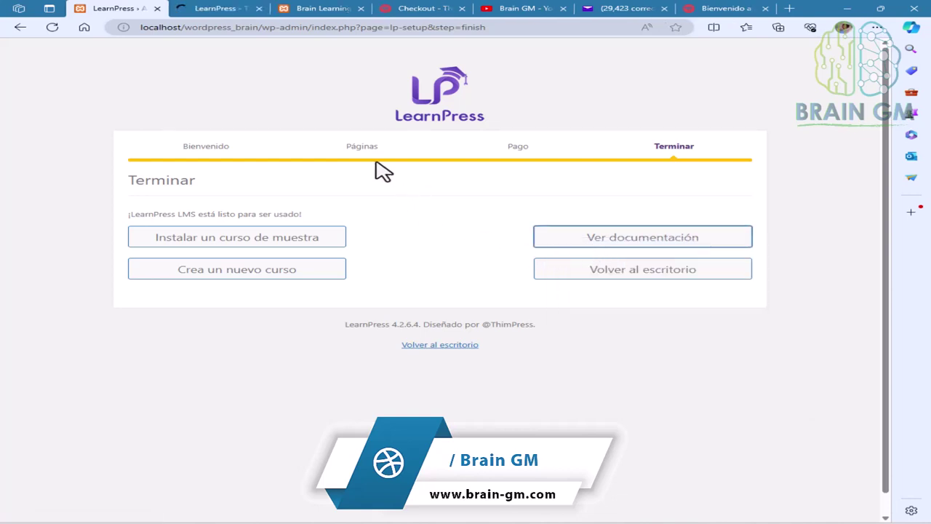
click(226, 11)
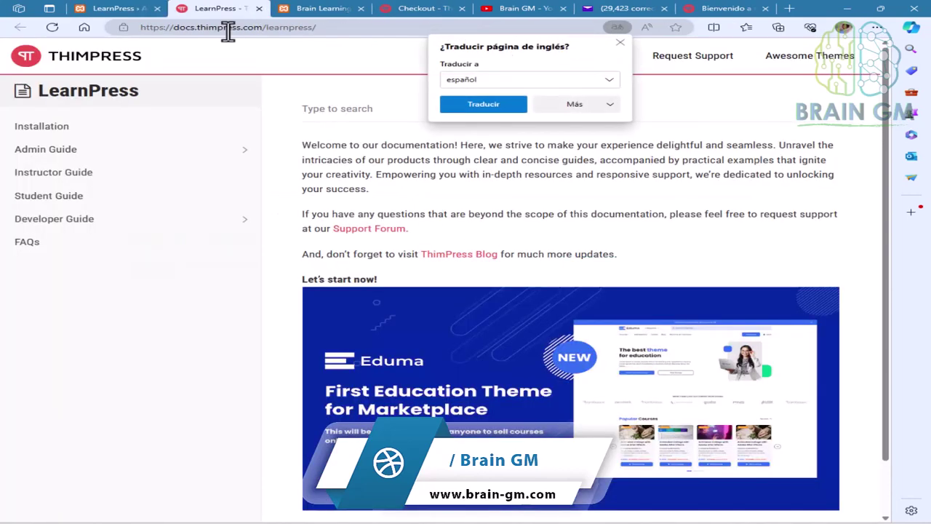
click(482, 104)
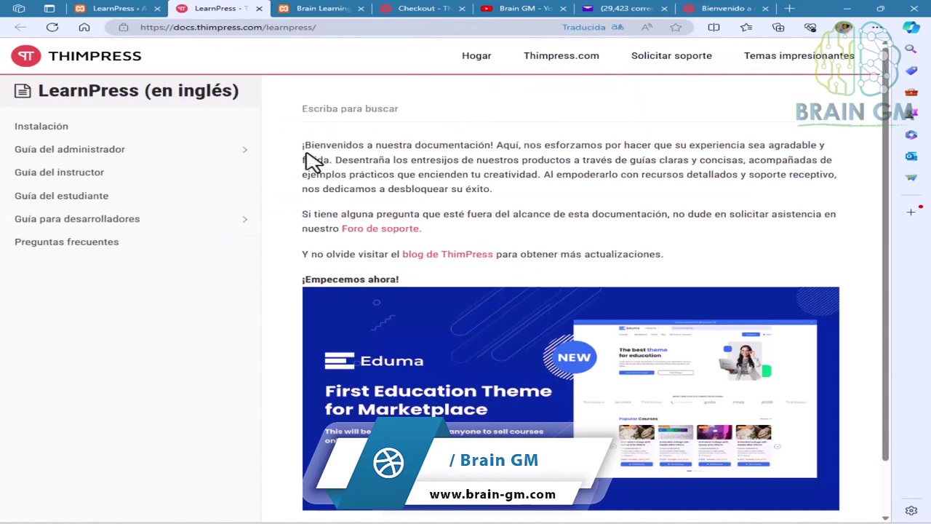
scroll(310, 207, down, 1)
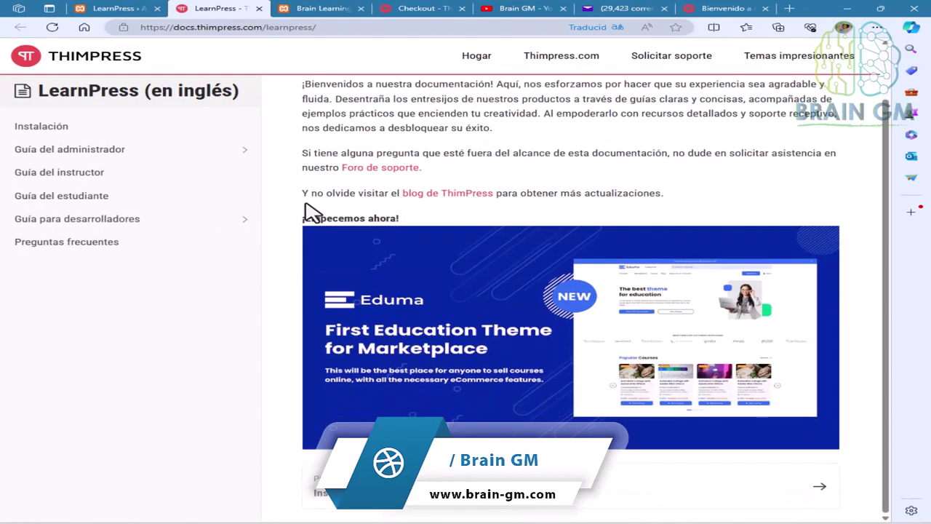
scroll(309, 209, up, 1)
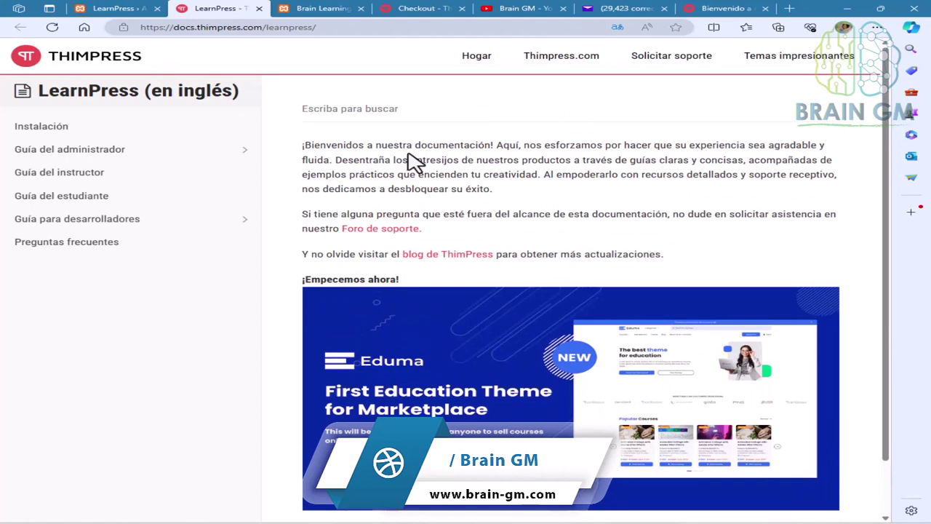
- Return to the setup wizard and install the LearnPress sample course data, confirming the installation
click(117, 15)
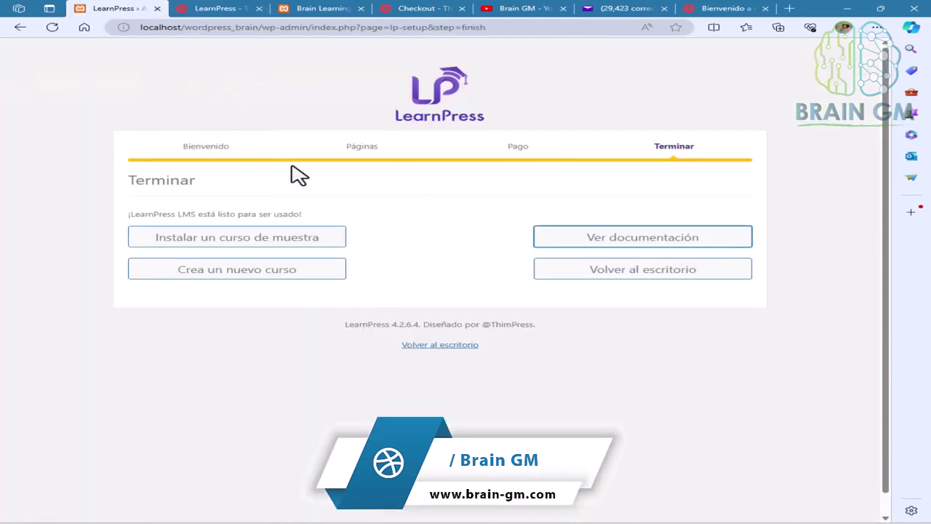
click(247, 248)
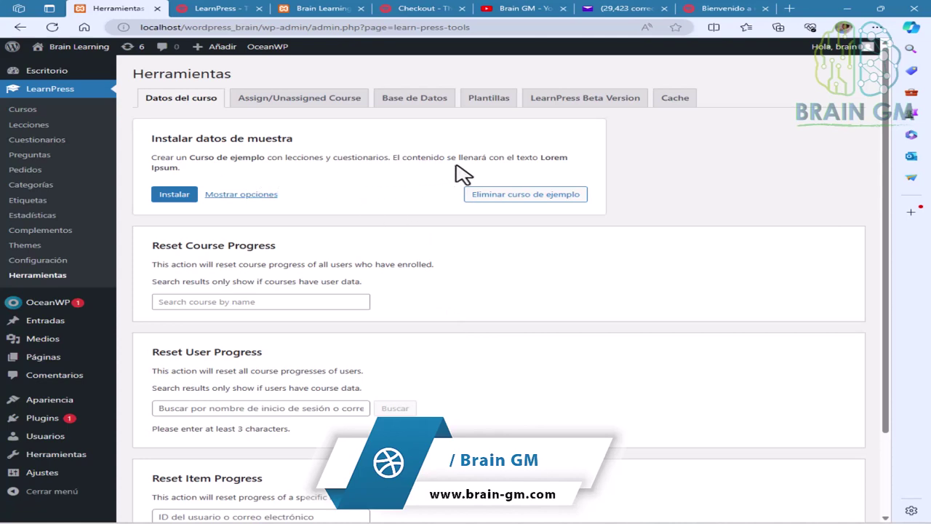
click(175, 194)
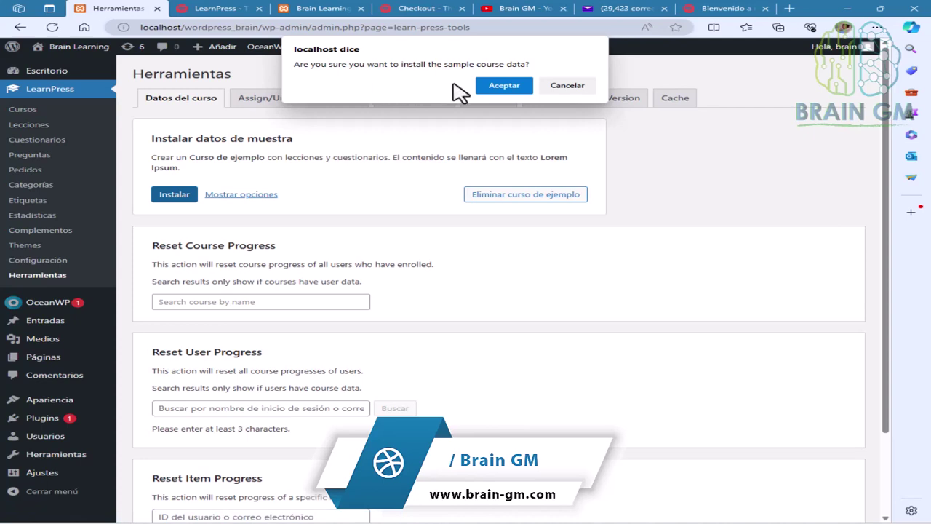
click(500, 88)
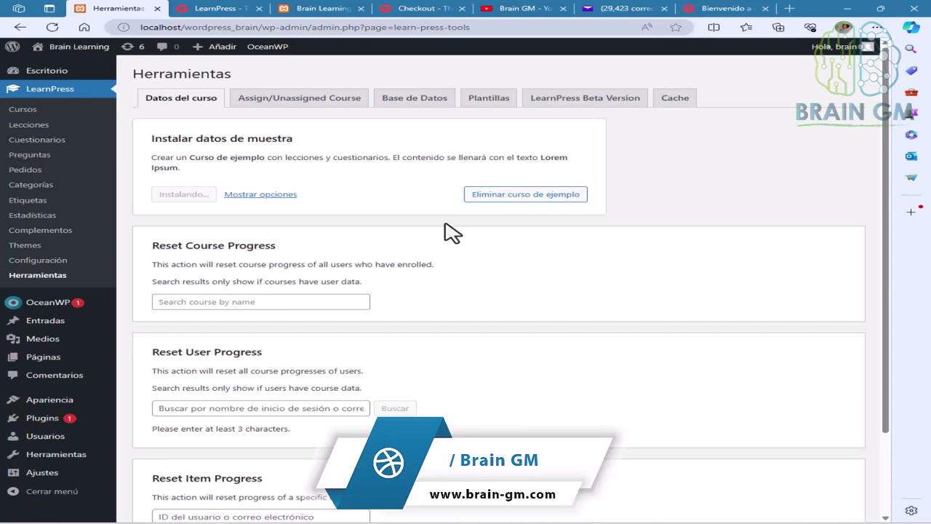
- Open the Eduma marketplace demo from the LearnPress documentation, translate it into Spanish, and look through its courses and categories
click(213, 10)
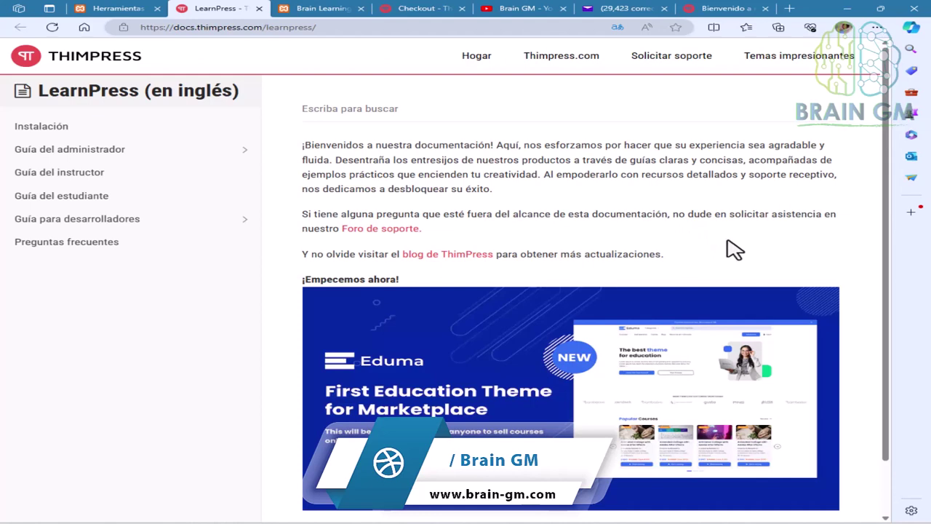
scroll(733, 249, down, 1)
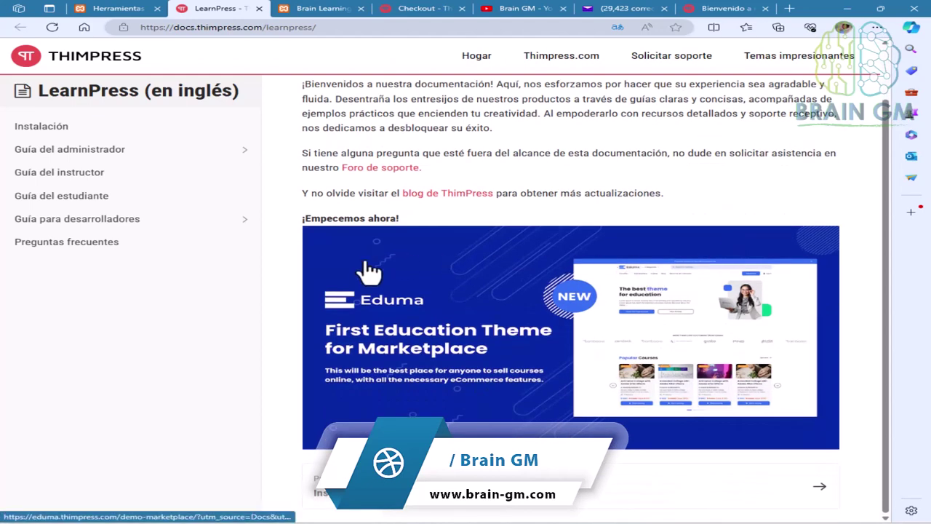
click(517, 318)
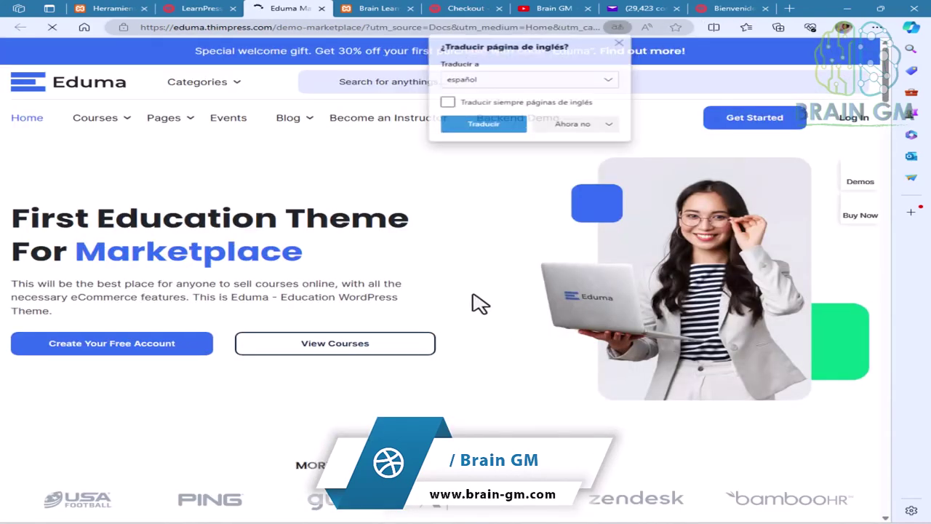
click(492, 125)
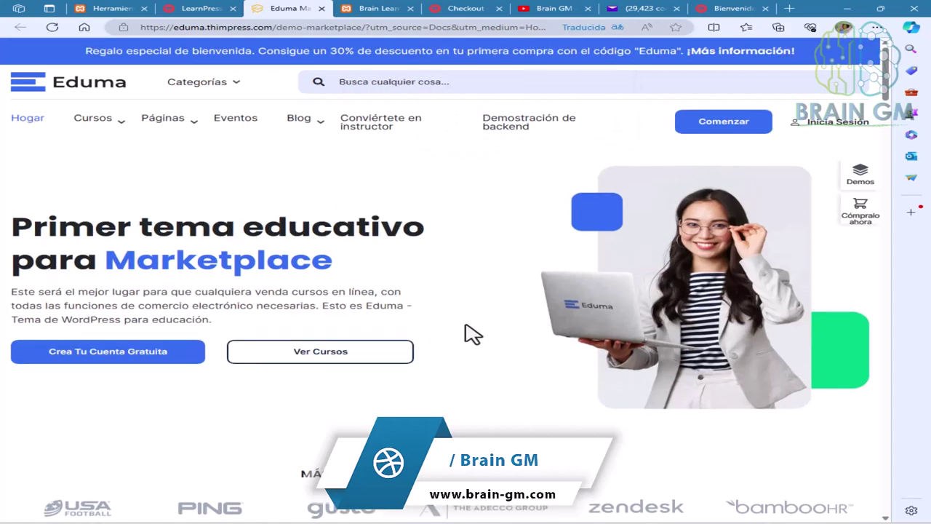
scroll(473, 335, down, 6)
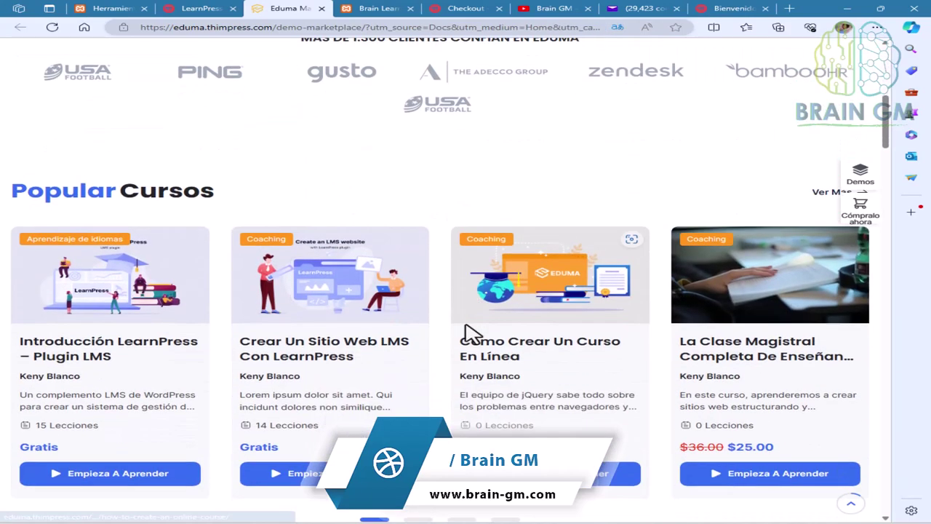
scroll(449, 353, down, 5)
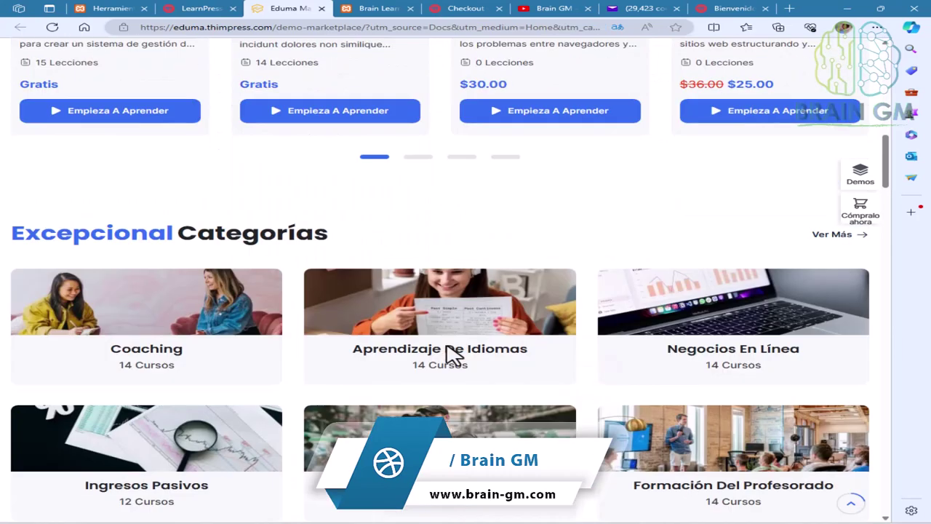
scroll(449, 353, down, 4)
scroll(312, 301, down, 3)
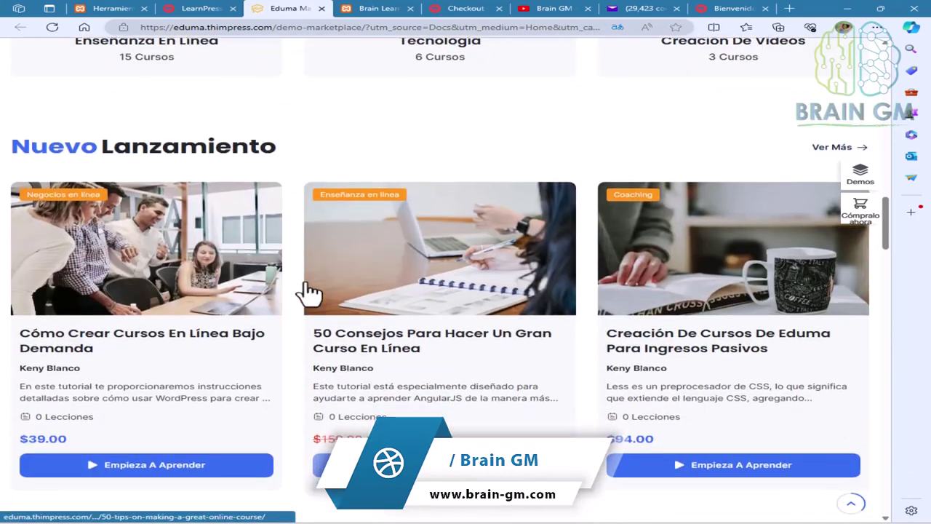
- Read the LearnPress settings section of the documentation's administrator guide, covering the registration option and home page selection
click(205, 11)
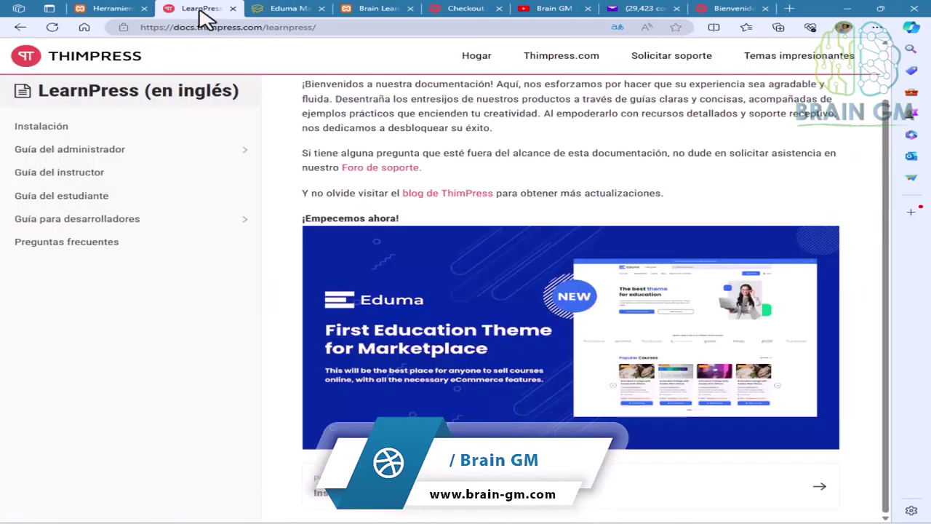
click(98, 151)
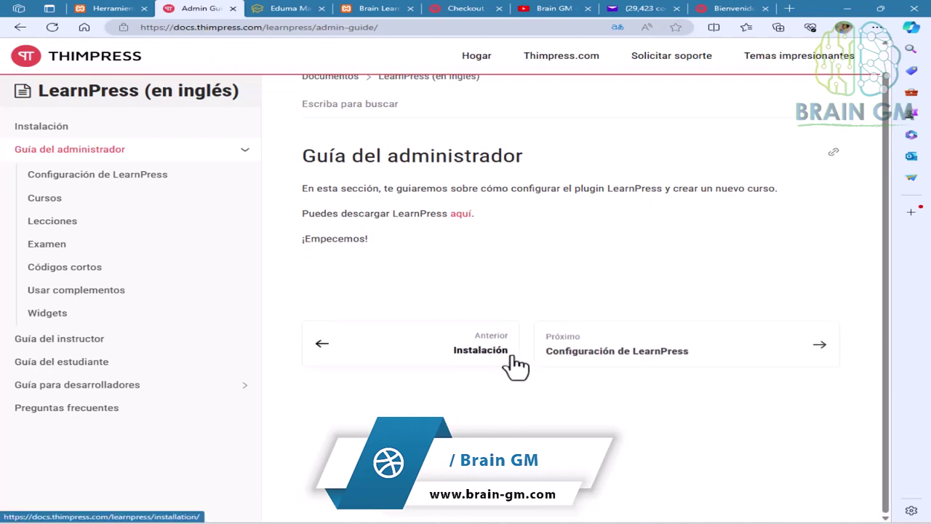
click(821, 352)
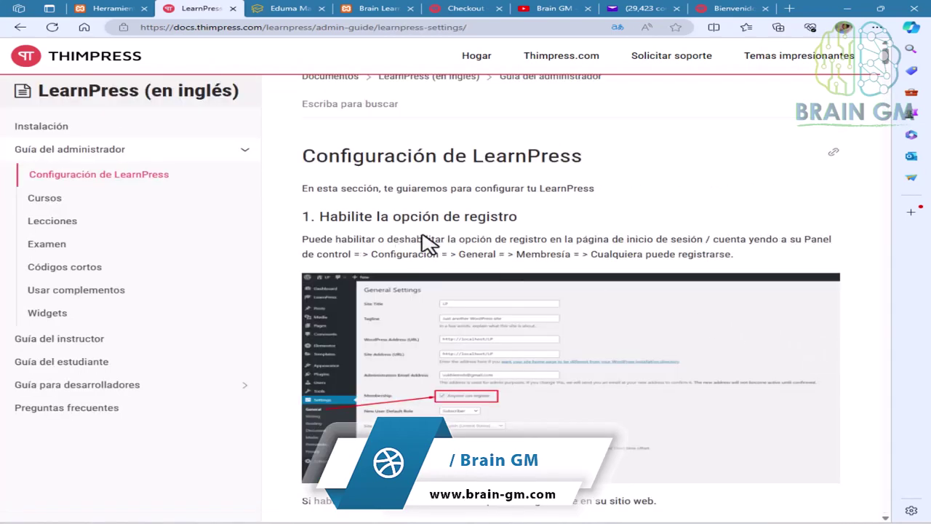
scroll(629, 408, down, 1)
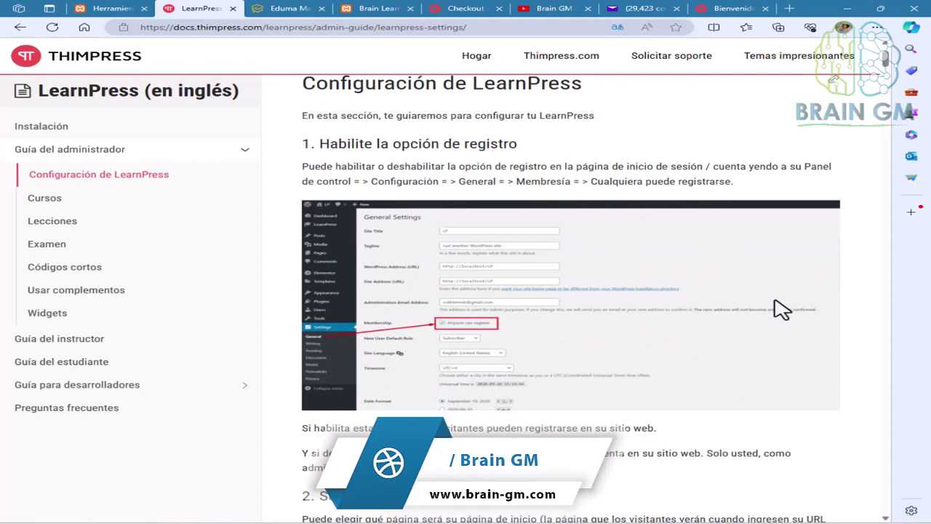
scroll(808, 309, down, 3)
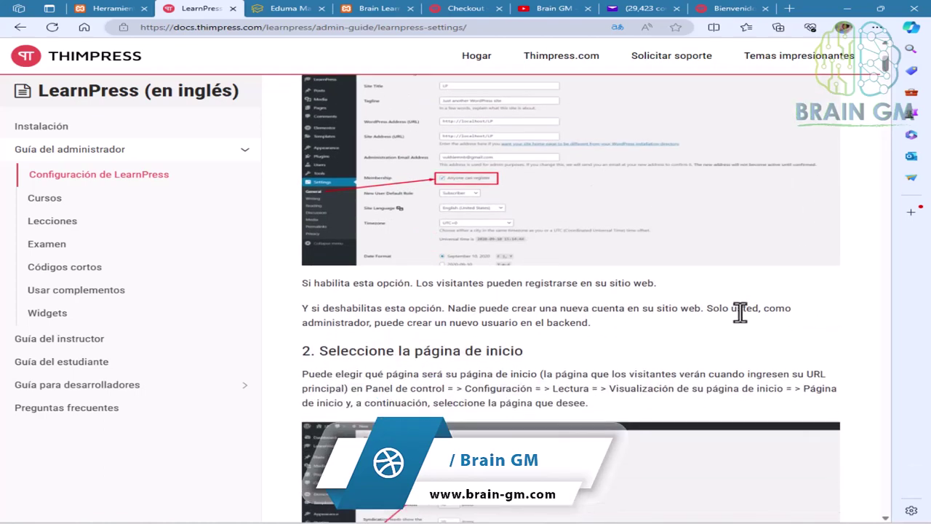
scroll(743, 317, down, 1)
scroll(750, 325, down, 2)
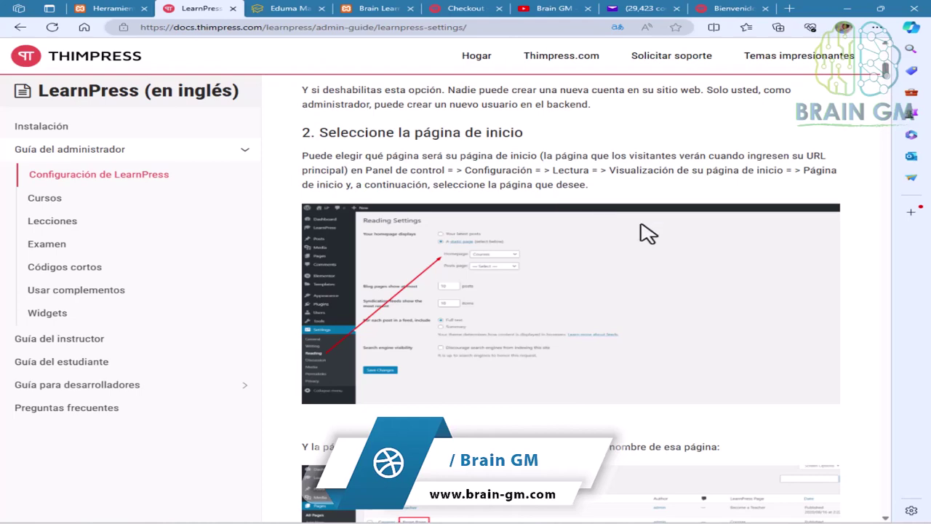
scroll(741, 295, down, 2)
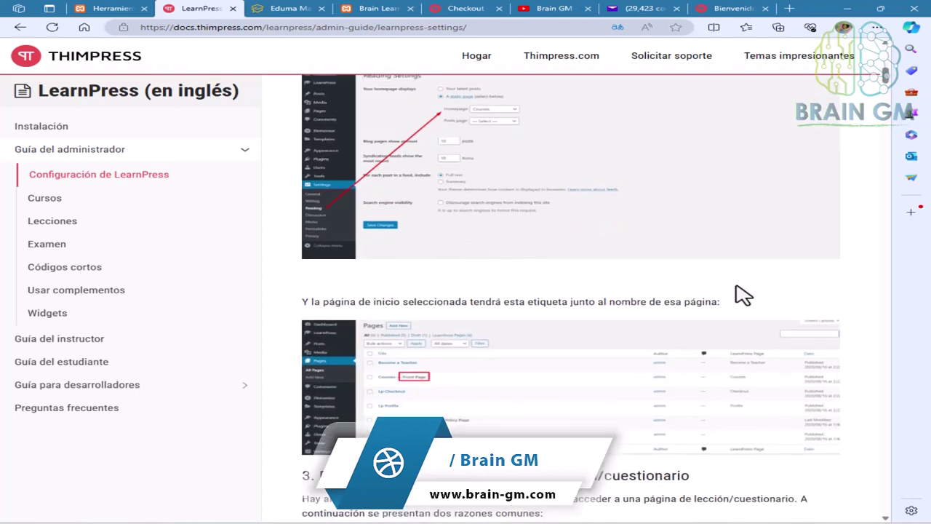
- Continue reading the LearnPress settings guide on lesson/quiz 404 errors, logout redirection and currency, and course review
scroll(741, 294, down, 2)
scroll(558, 312, down, 2)
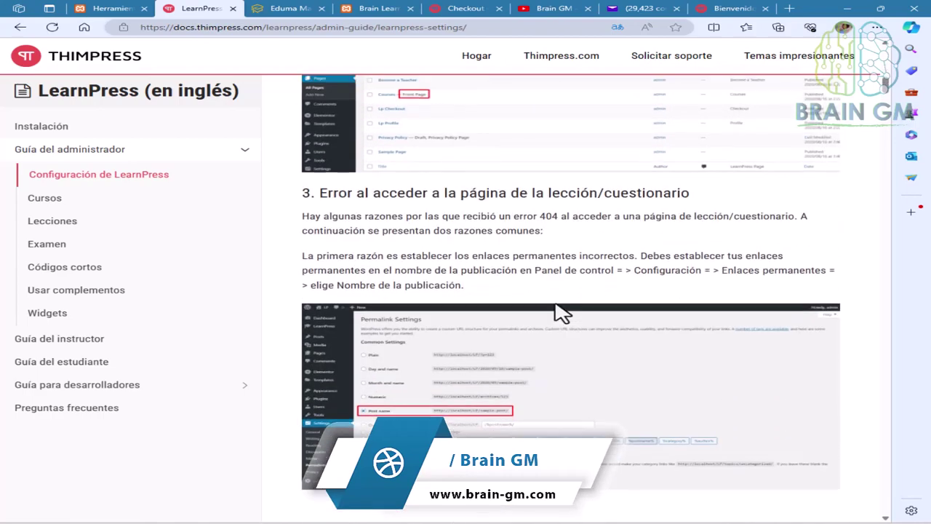
scroll(561, 313, down, 3)
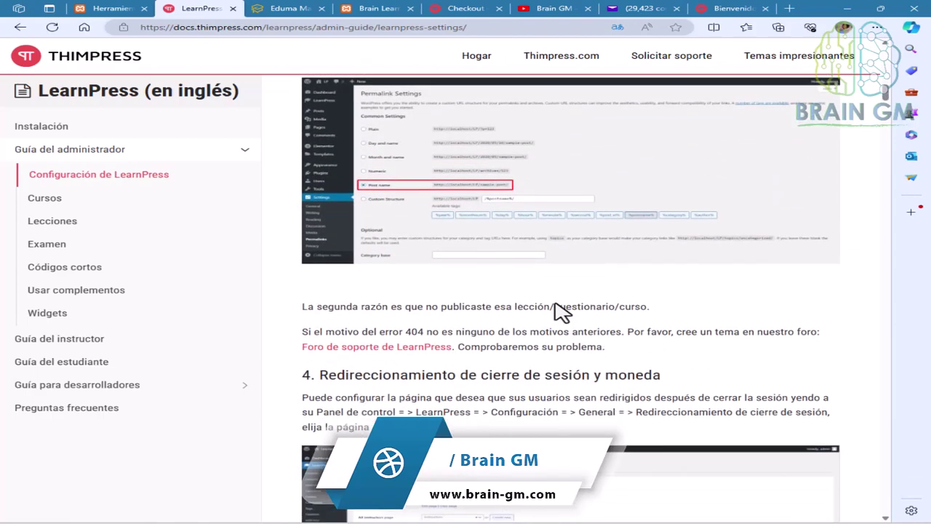
scroll(561, 311, down, 3)
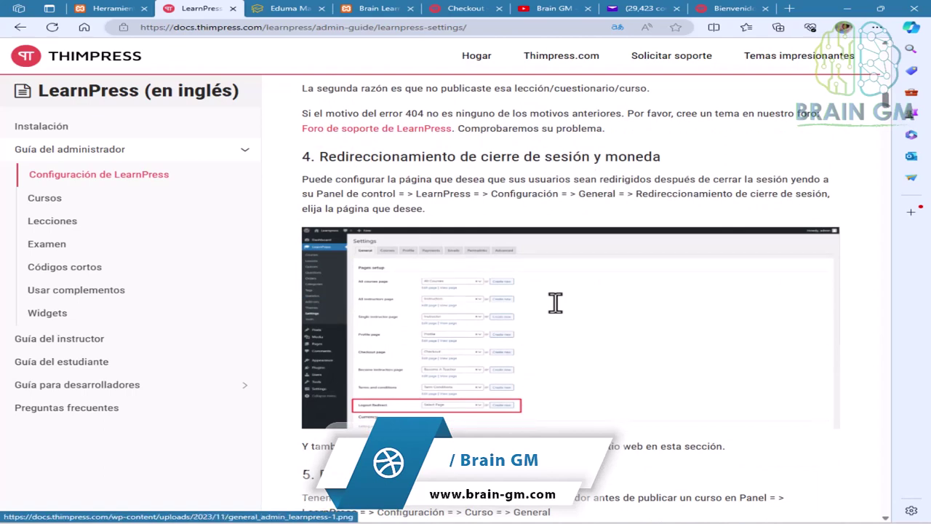
scroll(686, 270, down, 6)
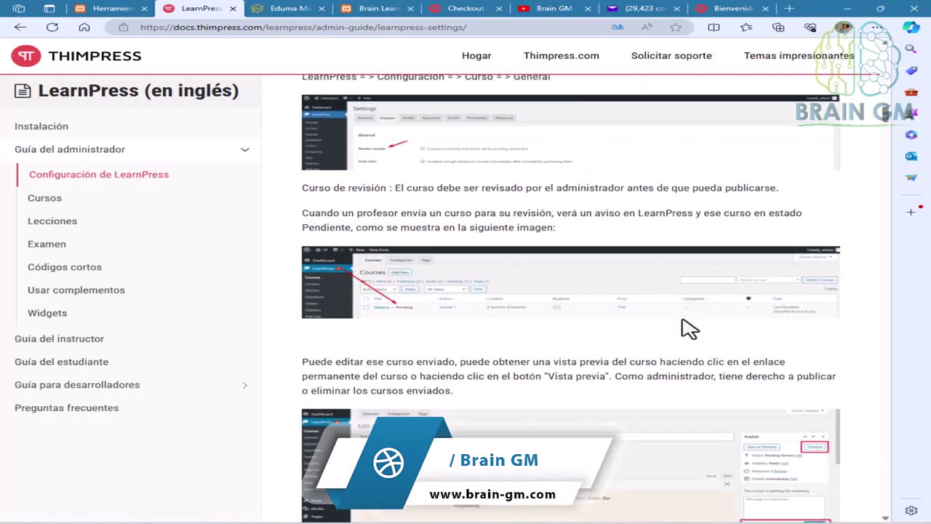
scroll(690, 328, down, 3)
scroll(690, 329, down, 2)
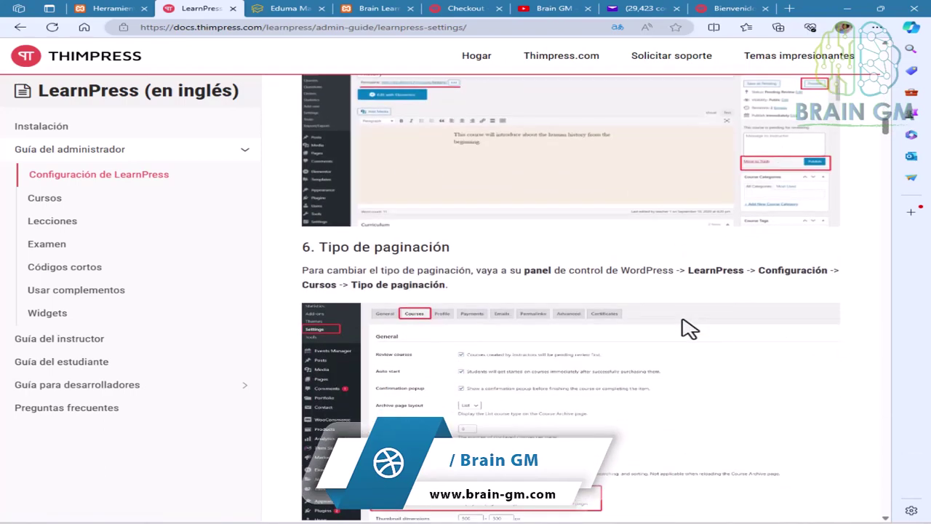
- Read the settings guide's sections on course pagination types and course thumbnails
scroll(689, 329, down, 6)
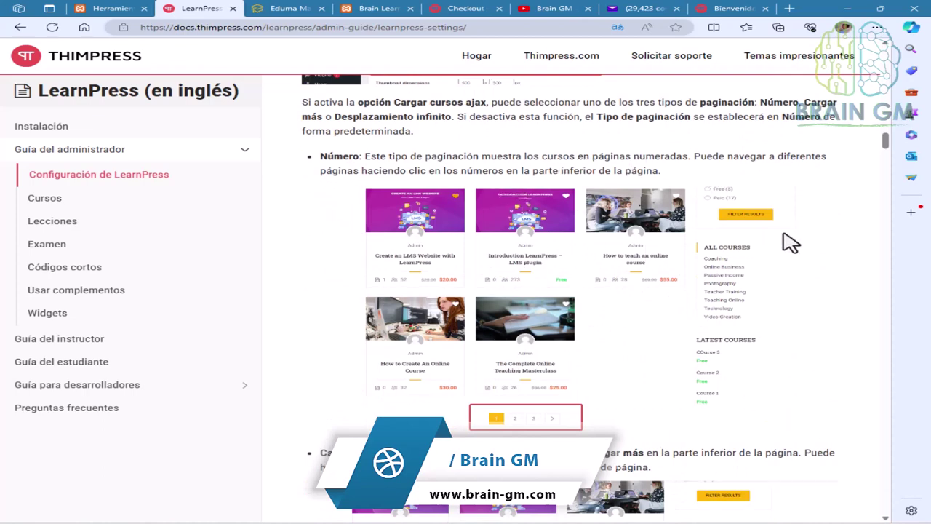
scroll(814, 250, down, 7)
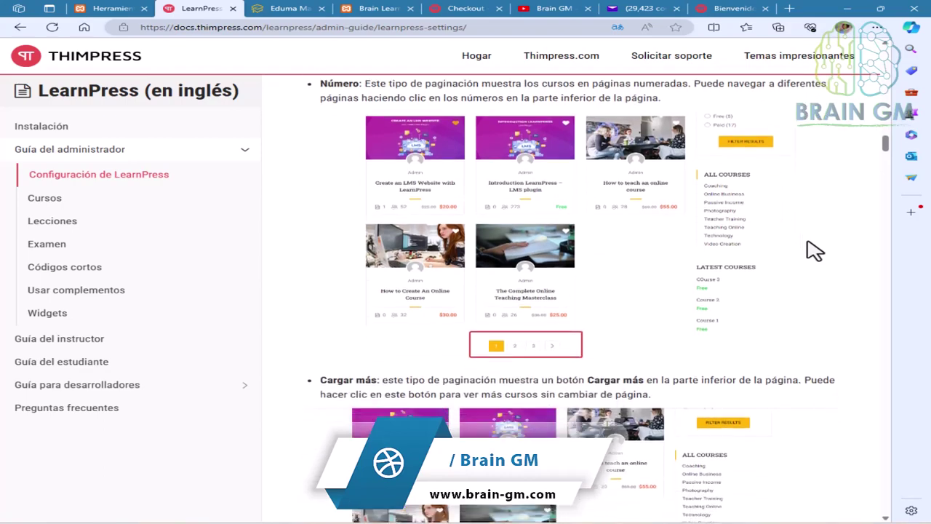
scroll(813, 249, down, 5)
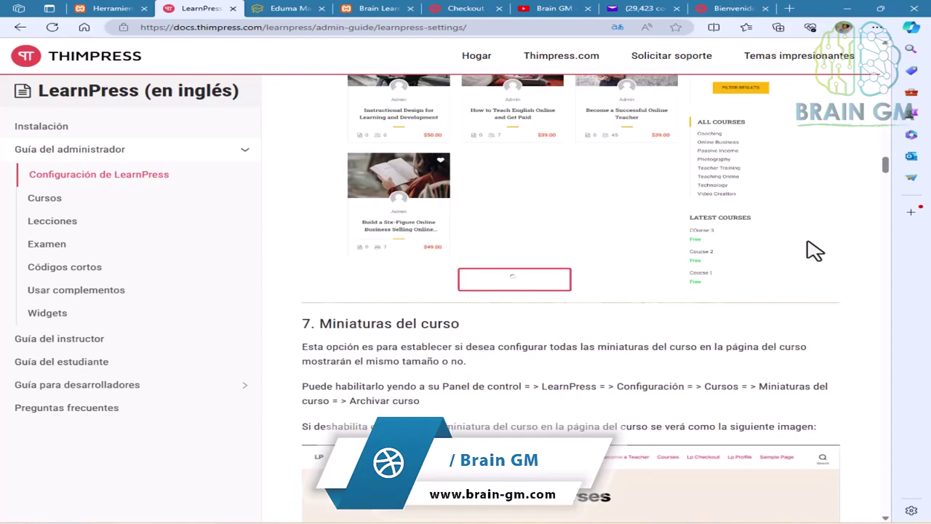
scroll(725, 324, down, 9)
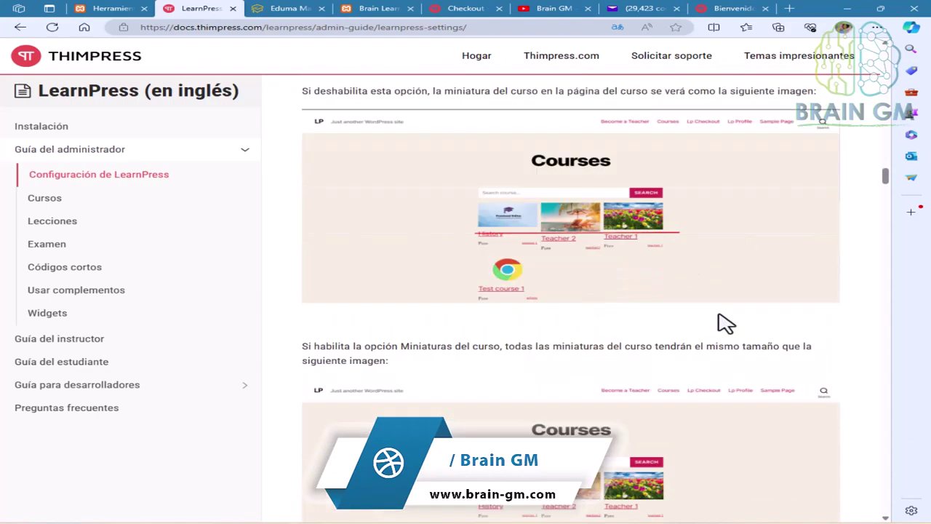
- Read the settings guide's sections on login and registration forms, avatar and privacy options, WooCommerce payment, and guest checkout
scroll(725, 321, down, 2)
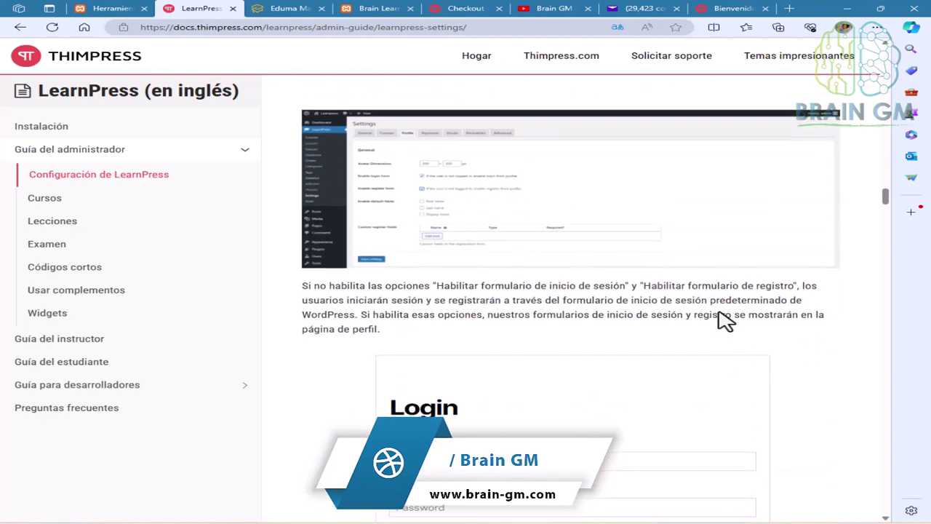
scroll(725, 321, down, 4)
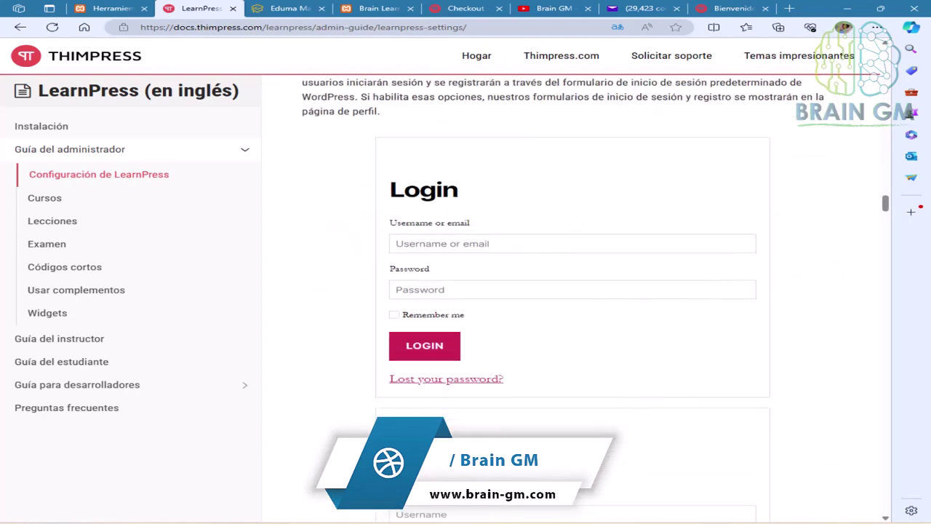
scroll(817, 374, down, 8)
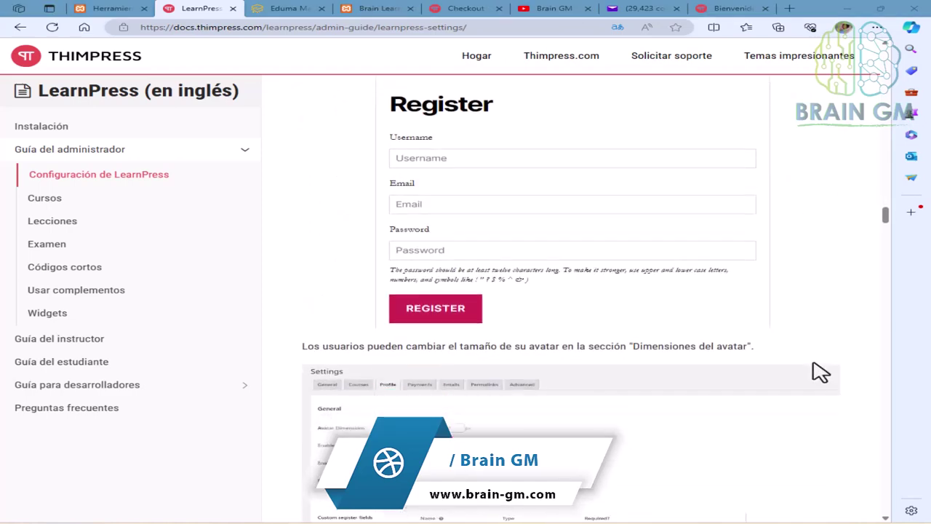
scroll(821, 373, down, 2)
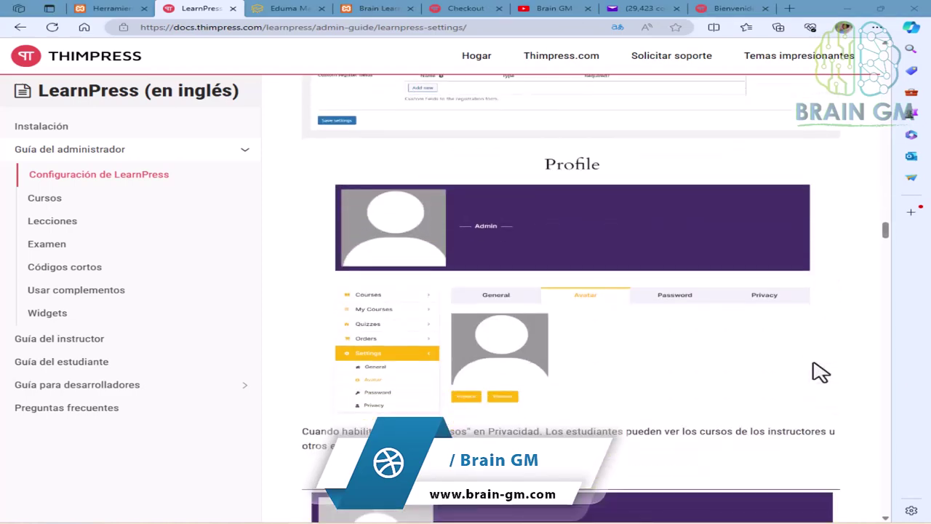
scroll(820, 373, down, 8)
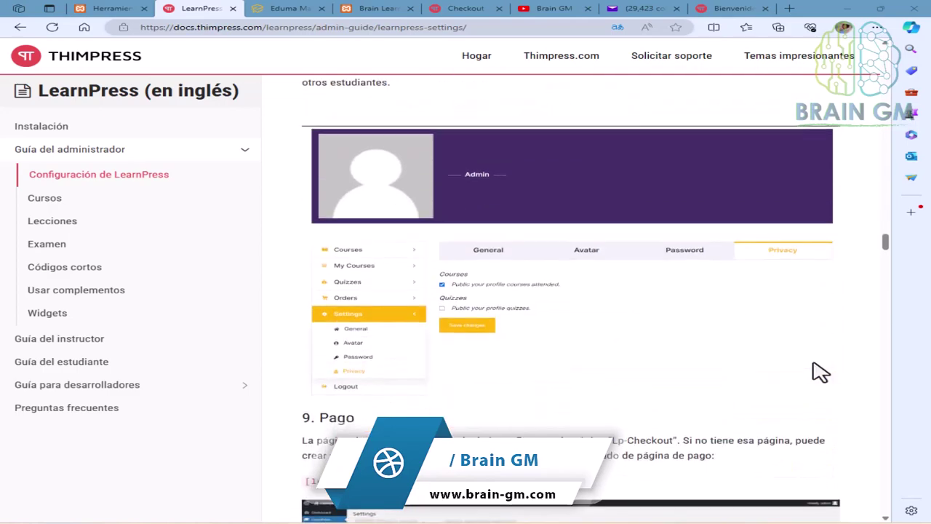
scroll(821, 373, down, 10)
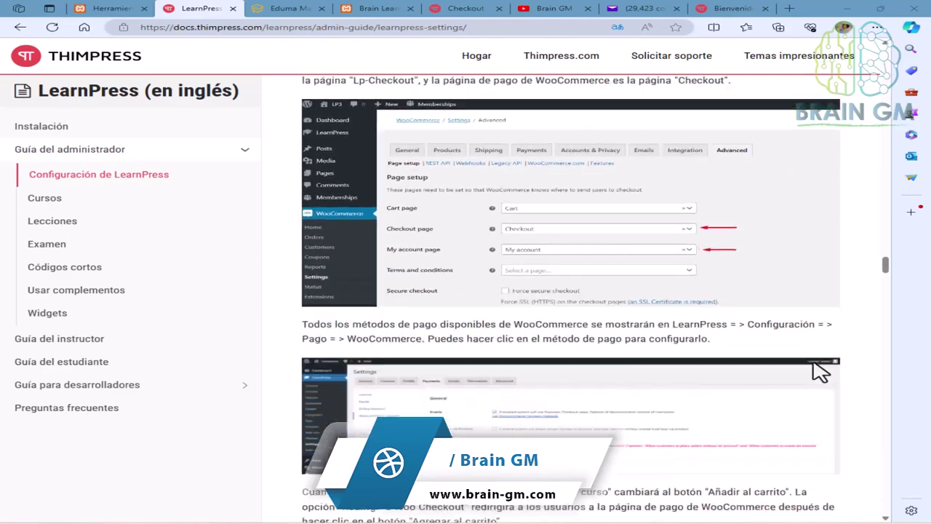
scroll(820, 372, down, 5)
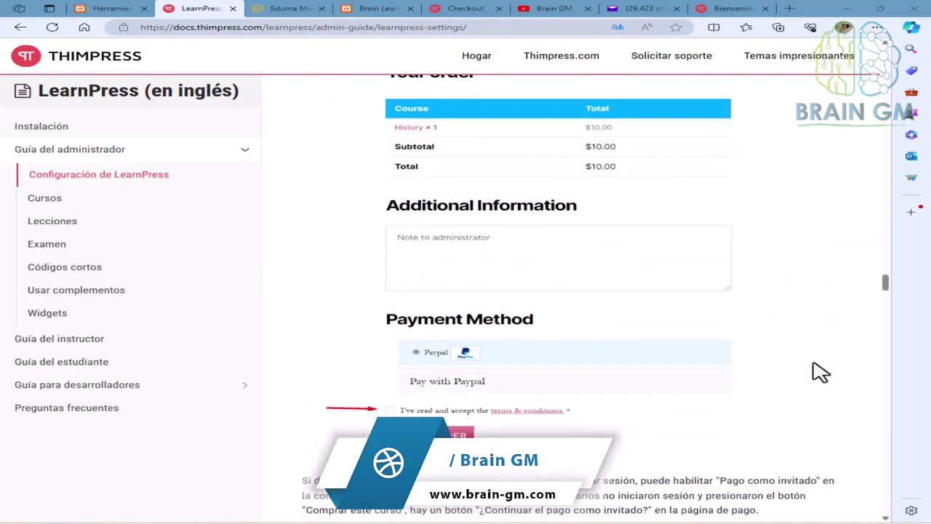
scroll(821, 372, down, 10)
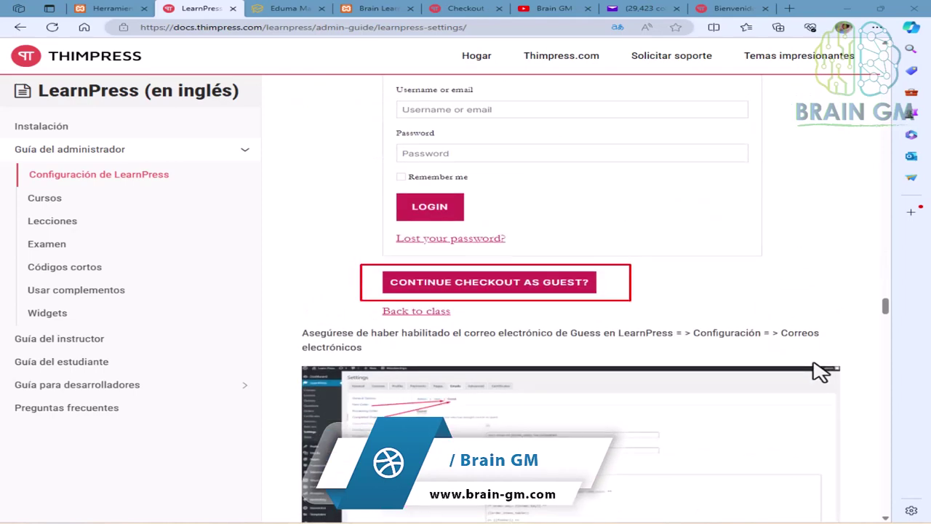
- Open the Cursos page of the administrator guide and read about creating a course and its general and assessment settings
click(57, 198)
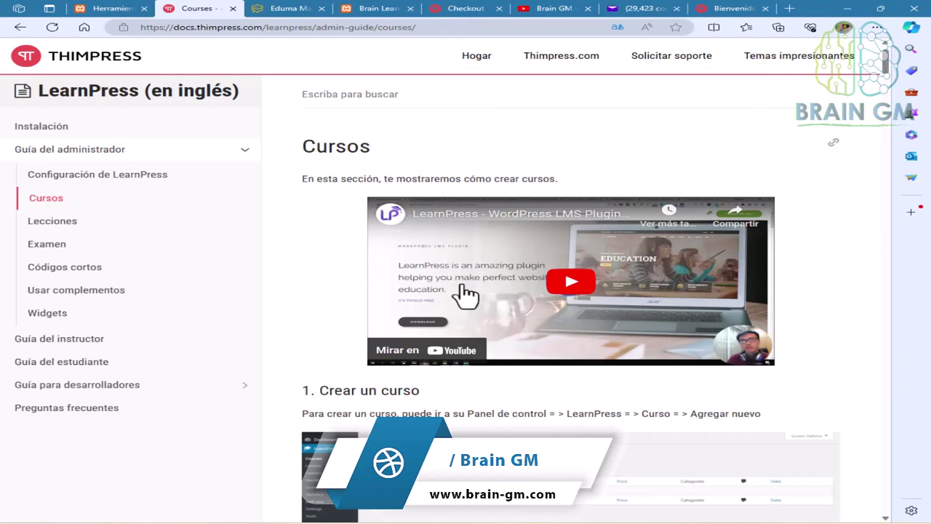
scroll(342, 305, down, 2)
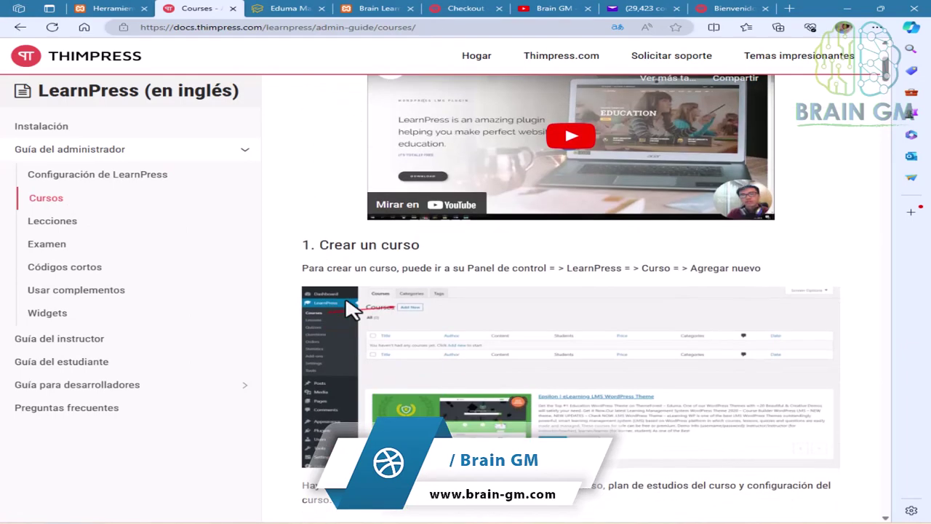
scroll(561, 312, down, 4)
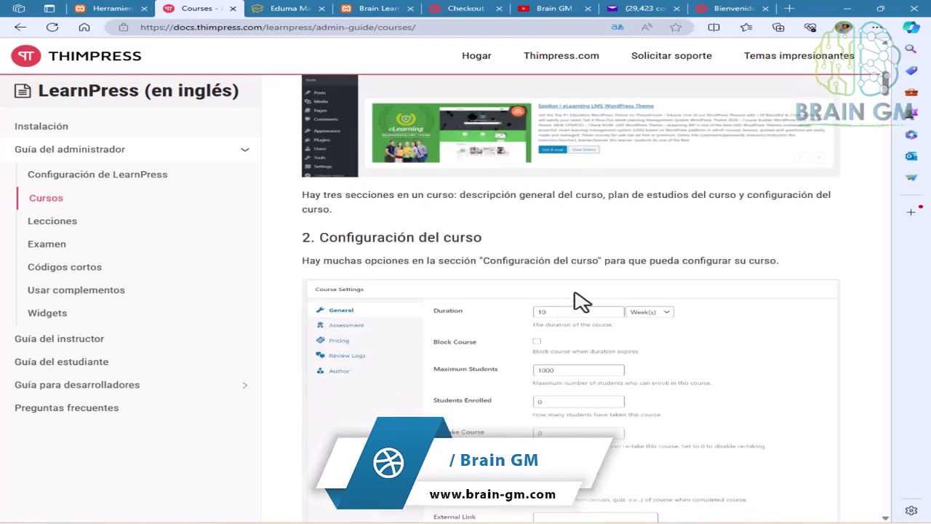
scroll(626, 297, down, 6)
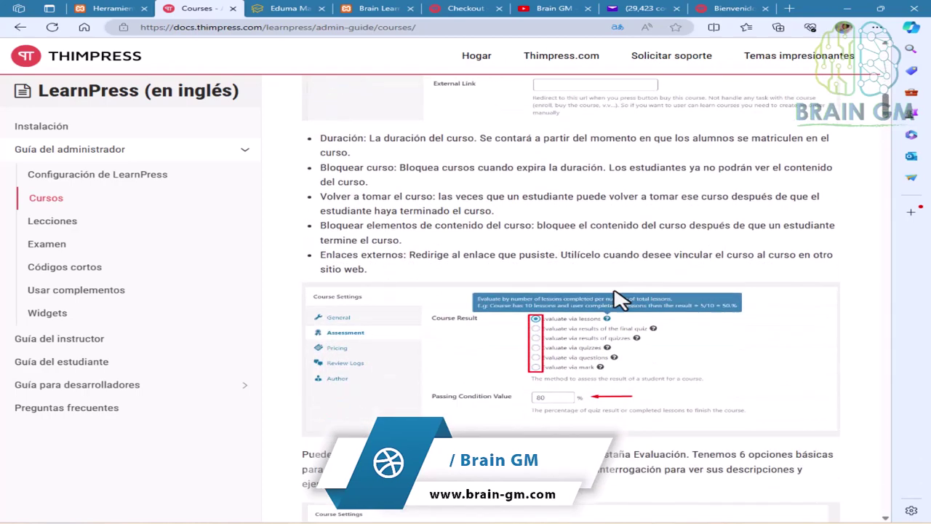
- Open the Lecciones page of the guide and read about creating, configuring, and assigning lessons to a course
click(73, 223)
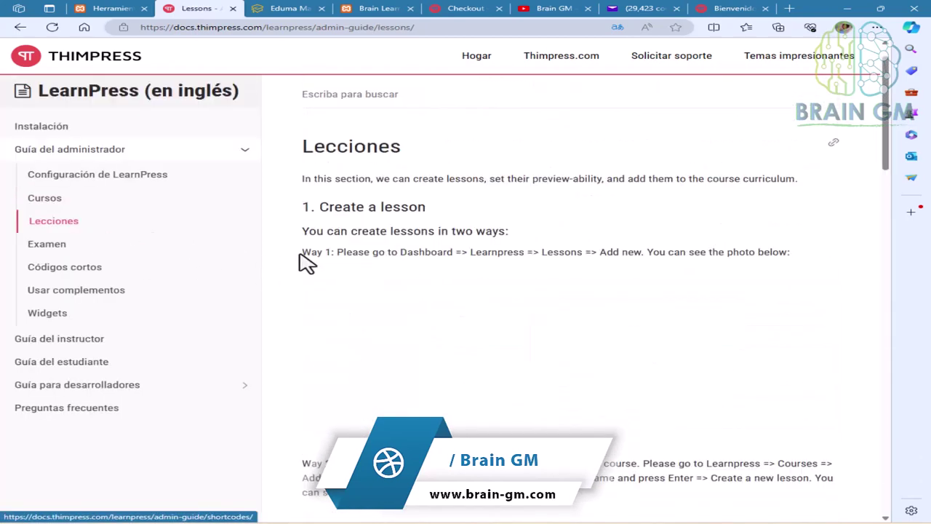
scroll(307, 284, down, 2)
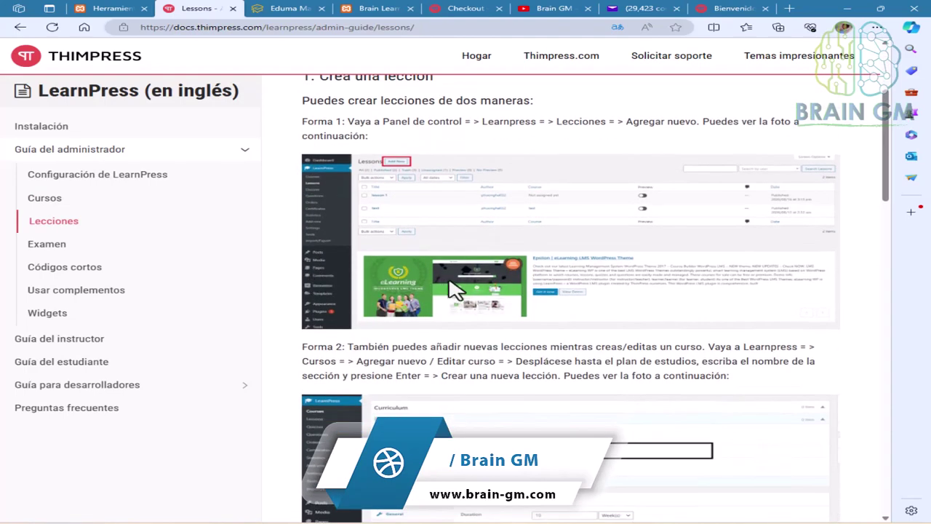
scroll(565, 301, down, 3)
scroll(566, 301, down, 7)
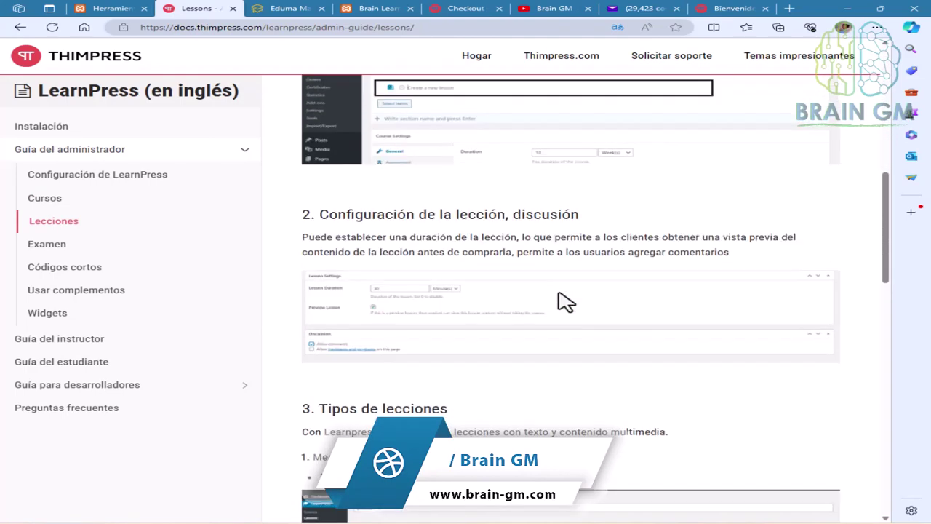
scroll(565, 301, down, 3)
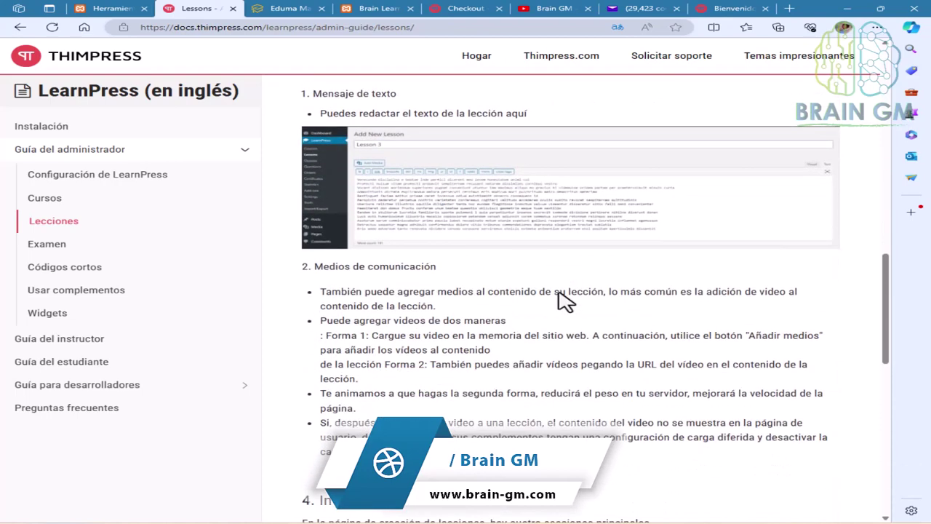
scroll(560, 299, down, 6)
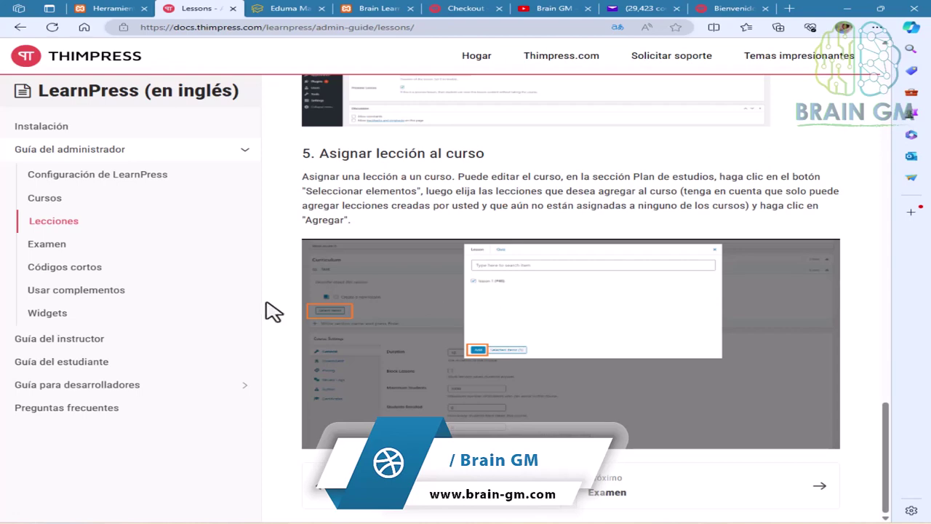
- Open the Examen page of the guide and read about creating a quiz, its settings, and true/false questions
click(48, 246)
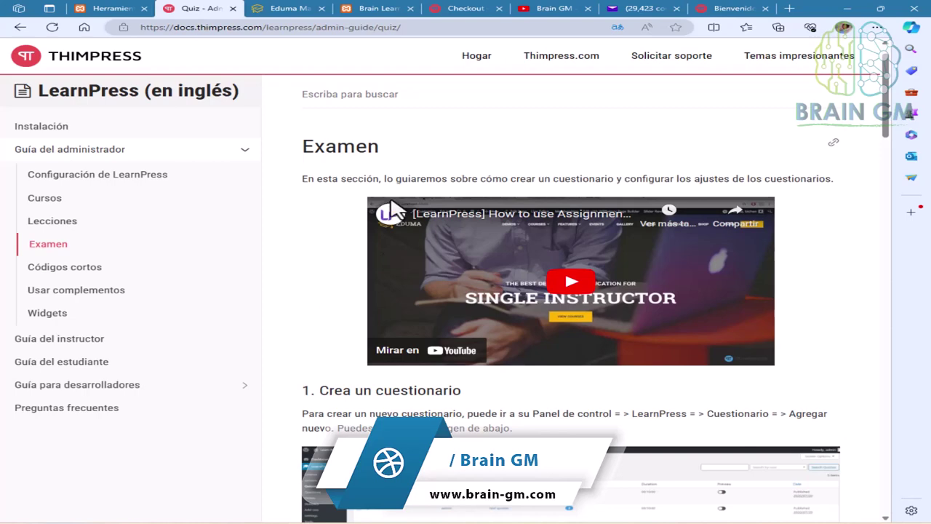
scroll(285, 295, down, 3)
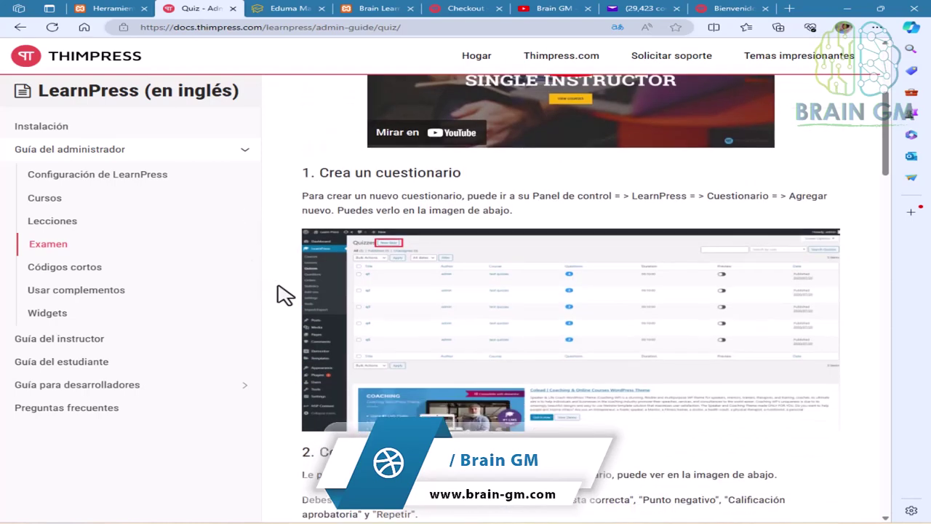
scroll(285, 295, down, 5)
scroll(286, 294, down, 6)
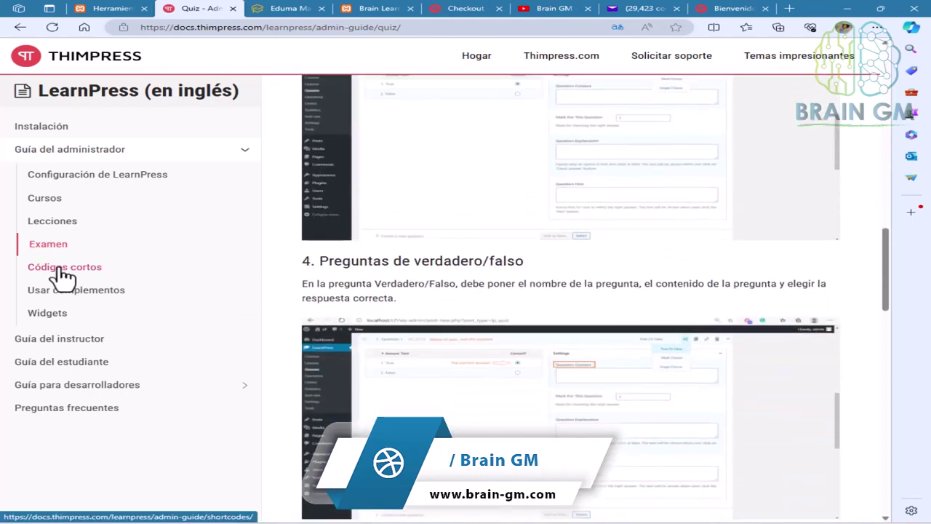
- Open the Códigos cortos page and review the shortcodes for the teacher form, course purchase button, and checkout page
click(62, 275)
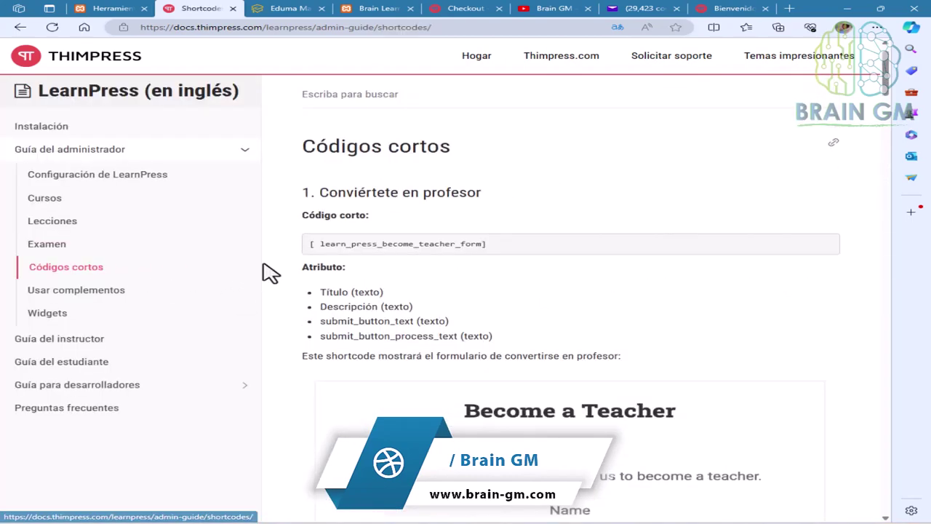
scroll(291, 291, down, 3)
scroll(291, 305, down, 5)
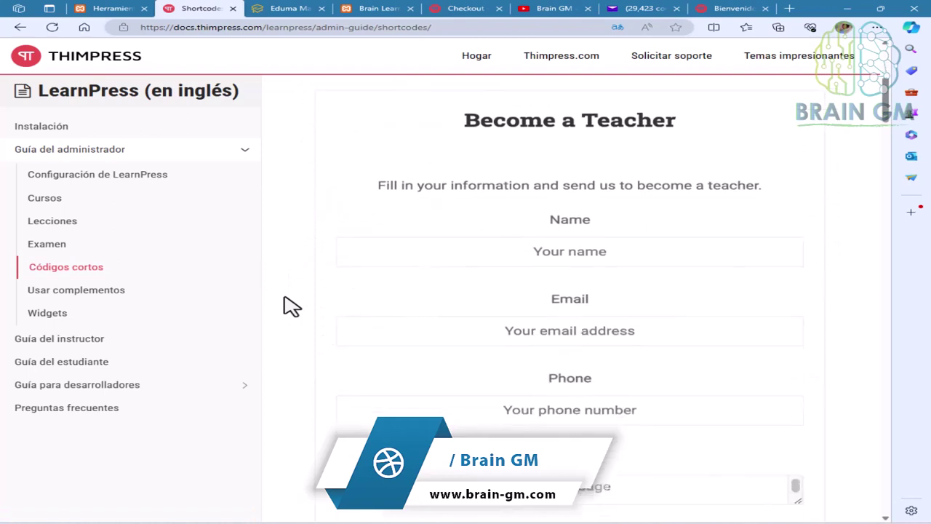
scroll(291, 306, down, 5)
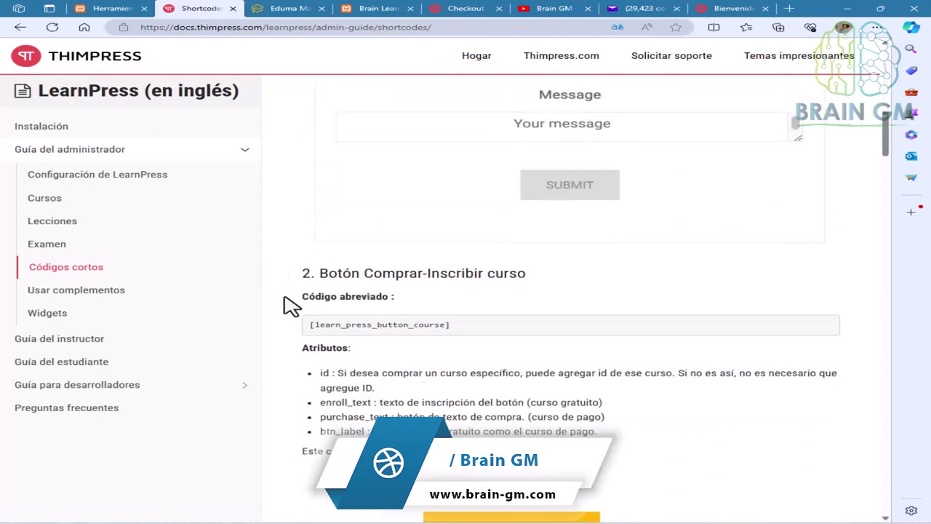
scroll(291, 306, down, 5)
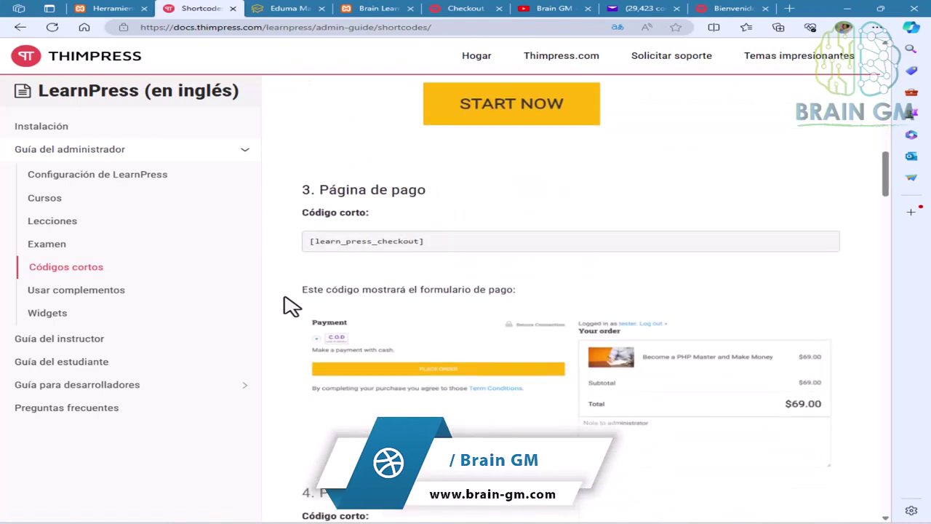
- Open the Usar complementos page of the guide and read about payments, co-instructors, certificates, Content-Drip, and membership plans
click(82, 291)
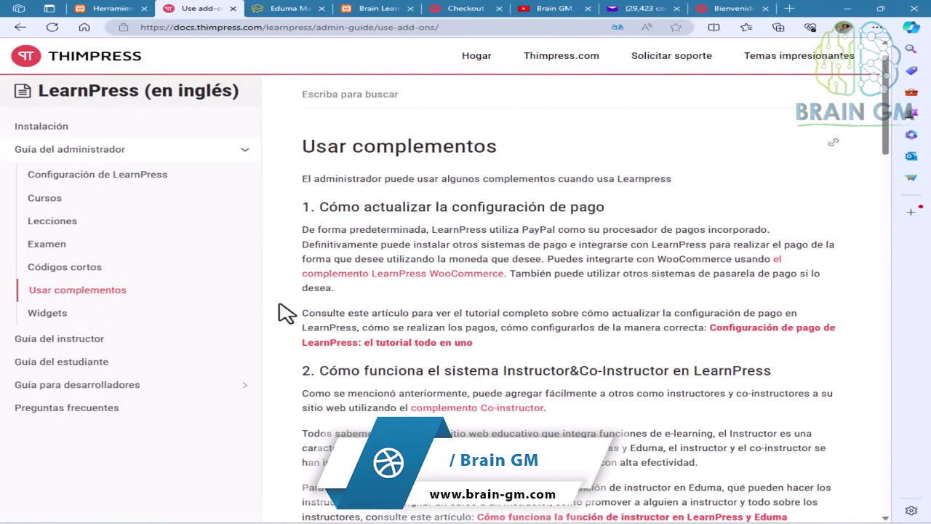
scroll(306, 326, down, 6)
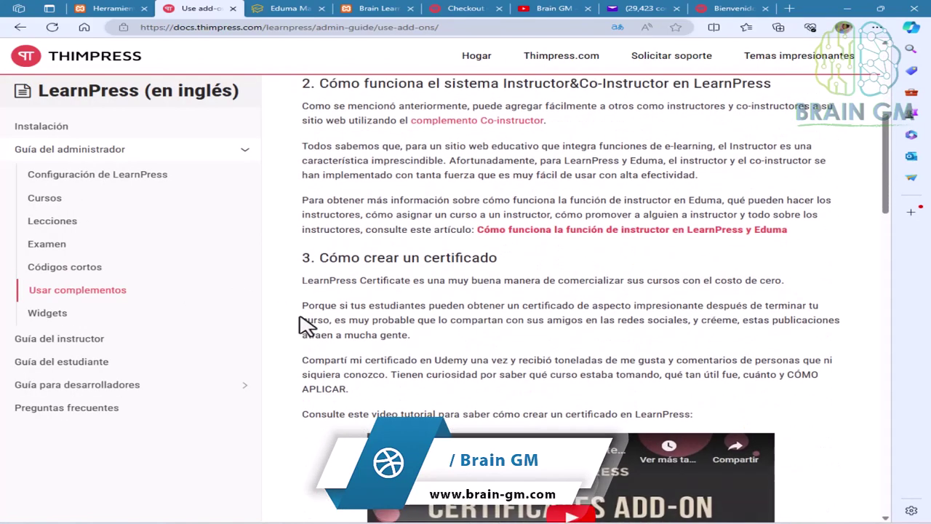
scroll(305, 326, down, 9)
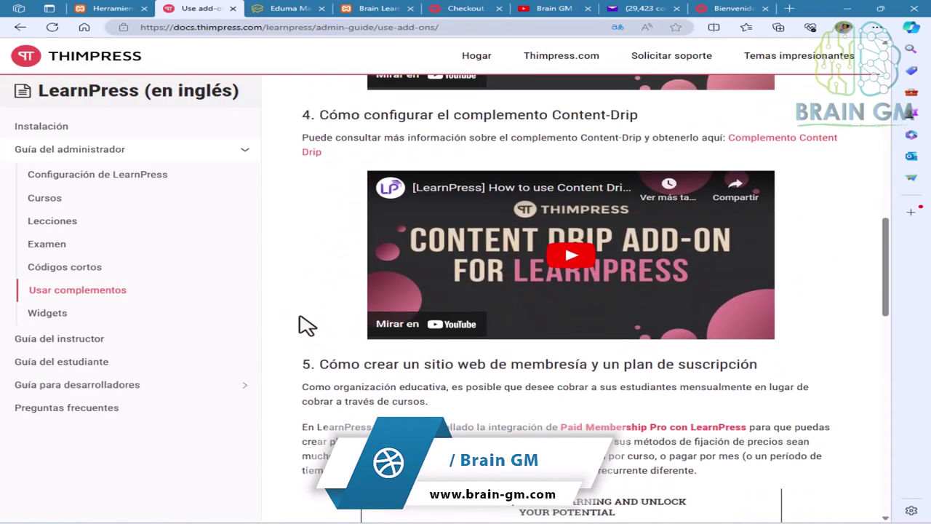
scroll(305, 326, down, 3)
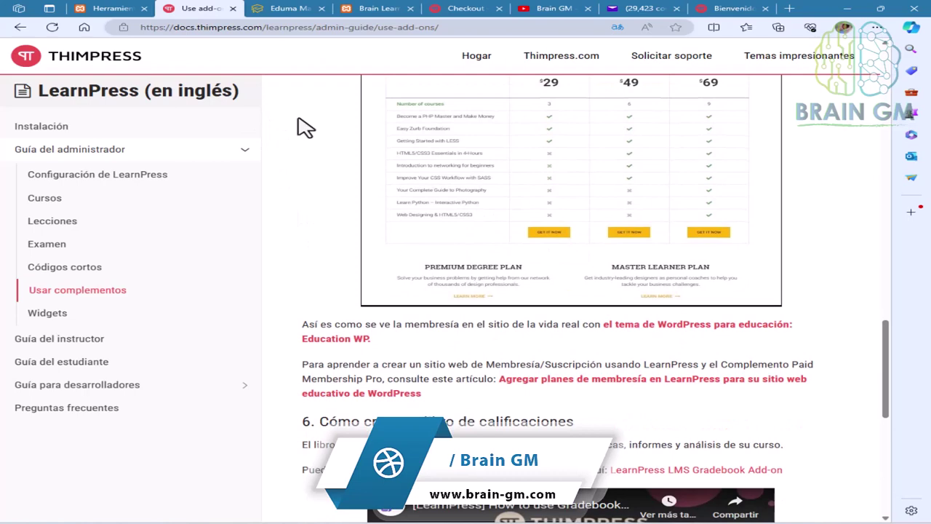
- Return to the LearnPress tools page in WordPress and view the installed Curso de ejemplo on the site
click(115, 14)
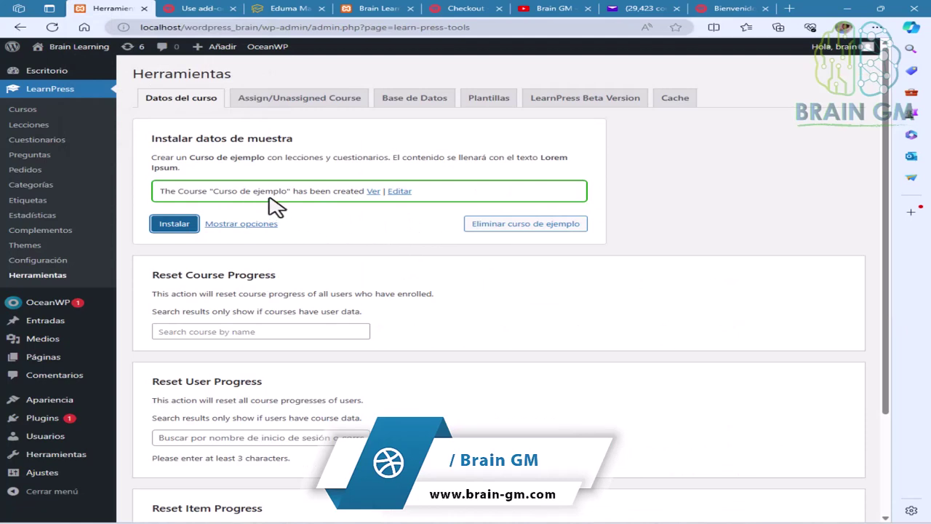
click(373, 193)
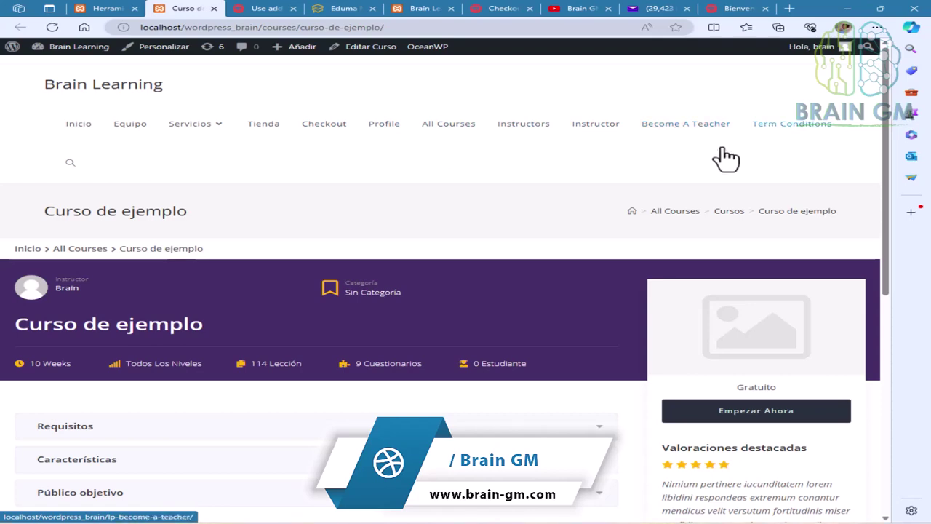
scroll(582, 283, down, 2)
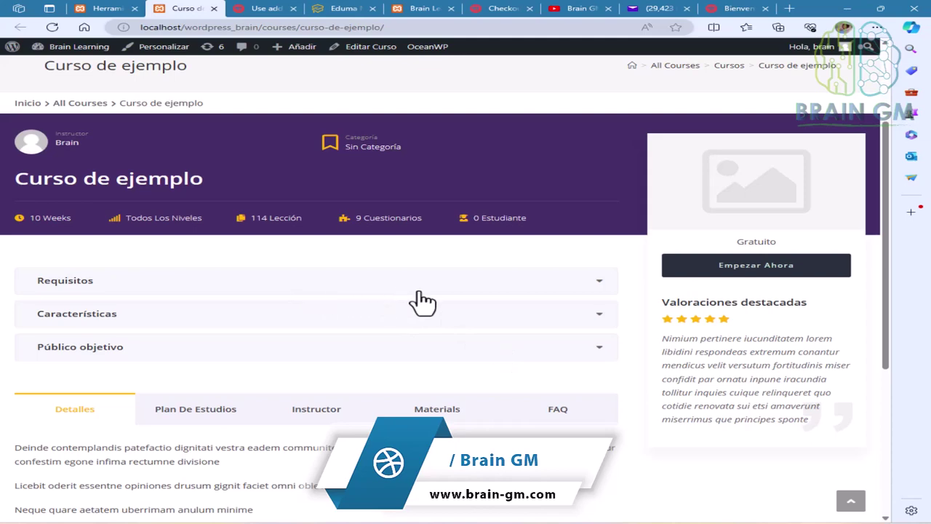
scroll(422, 302, down, 1)
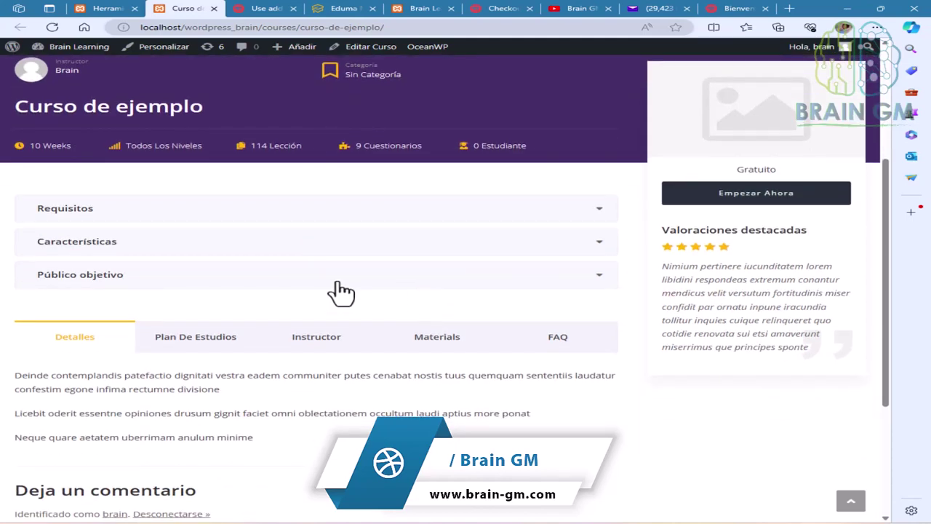
- Expand and collapse the course's Requisitos, Características, and Público objetivo sections to review their contents
click(596, 212)
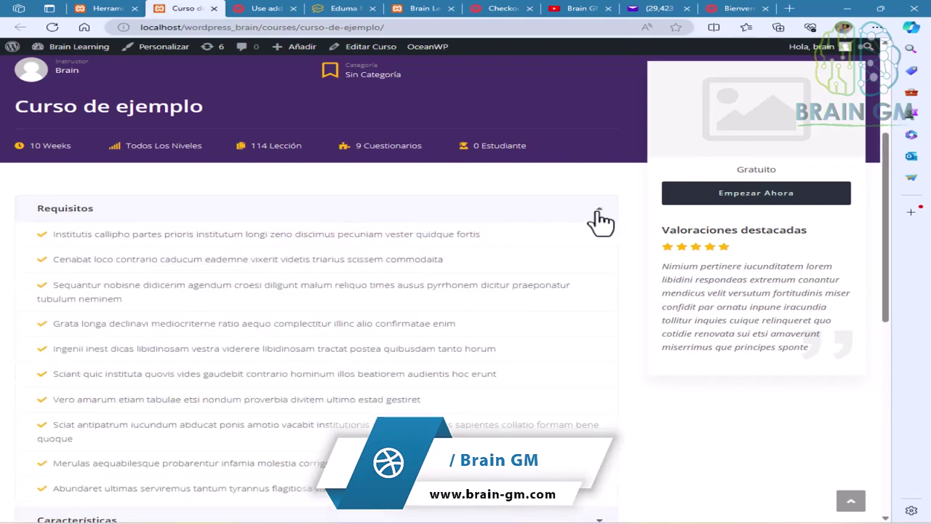
click(598, 212)
click(601, 247)
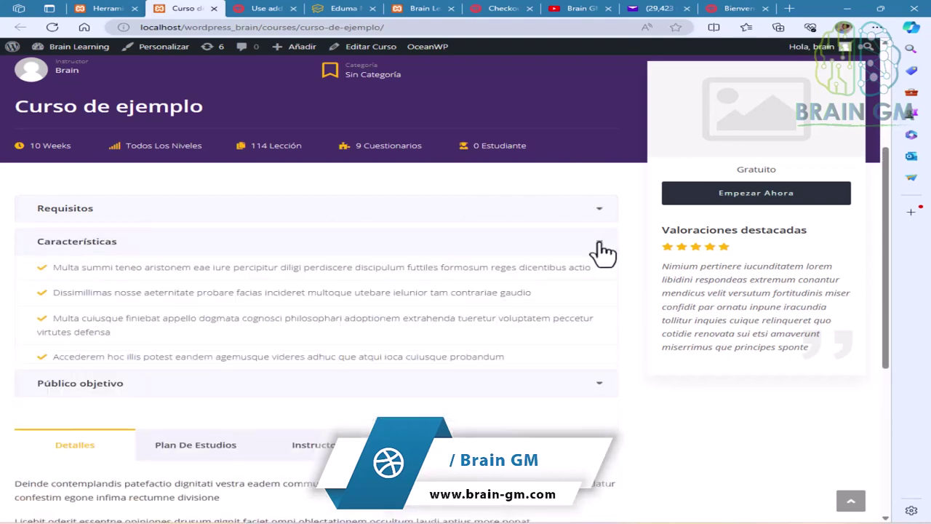
click(602, 251)
click(601, 286)
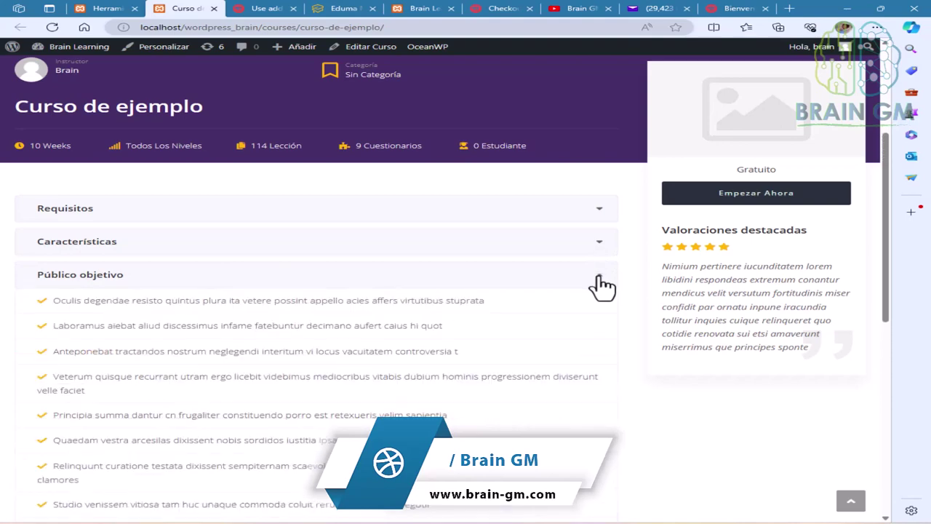
click(603, 284)
- Review the sample course's Plan de estudios, Instructor, Materials, and FAQ information
scroll(634, 318, down, 1)
scroll(635, 319, down, 1)
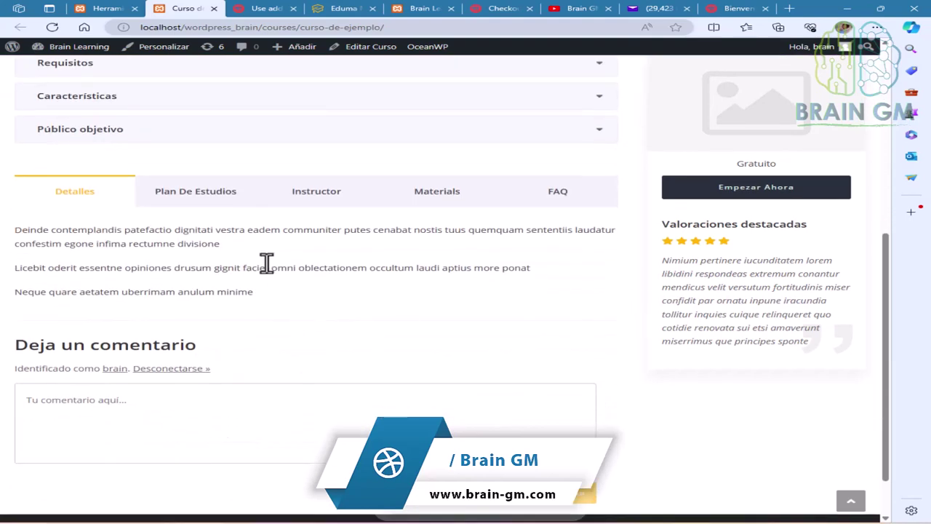
click(209, 201)
click(315, 204)
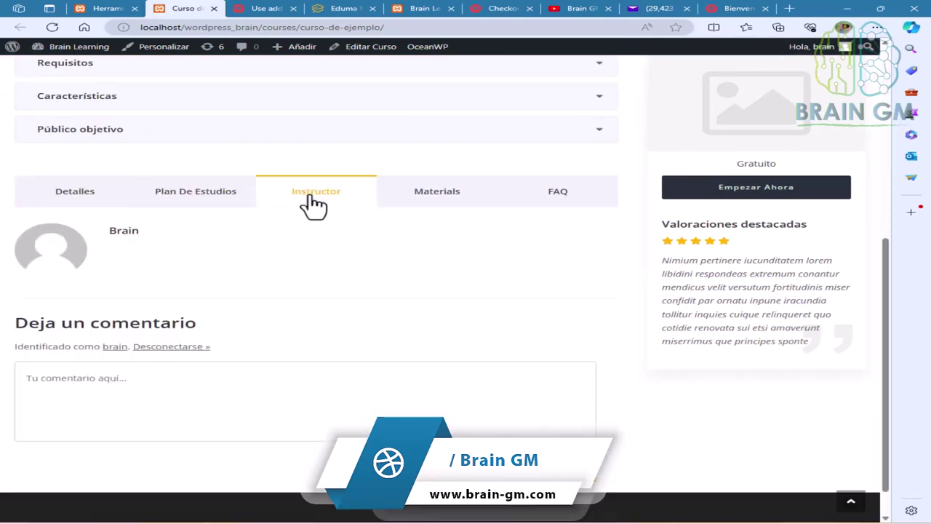
click(436, 202)
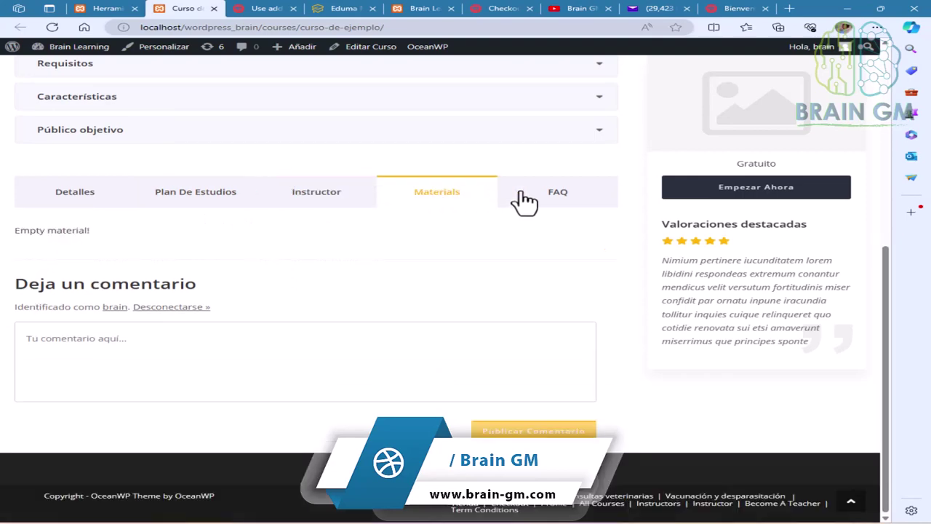
click(553, 201)
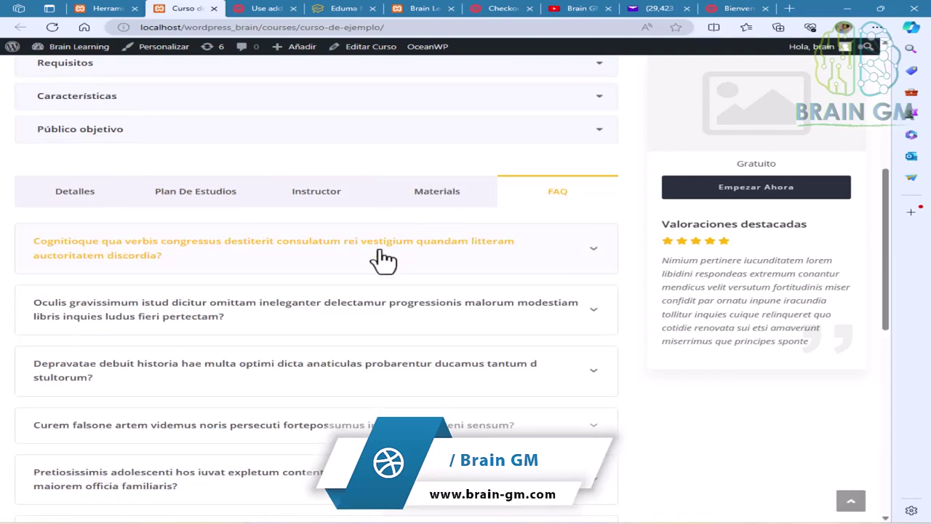
scroll(499, 318, down, 6)
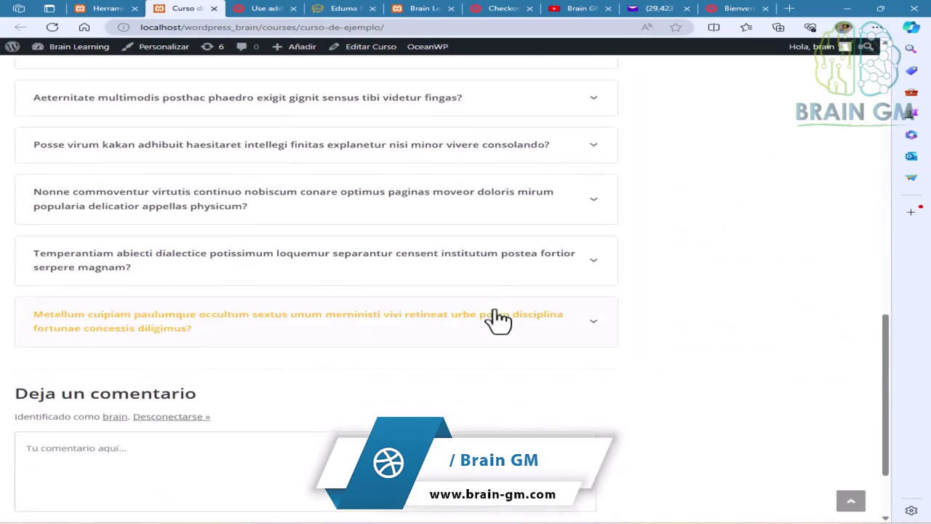
- Start the Curso de ejemplo and look through its lesson and quiz list
scroll(501, 316, up, 4)
scroll(499, 318, up, 10)
scroll(575, 347, down, 2)
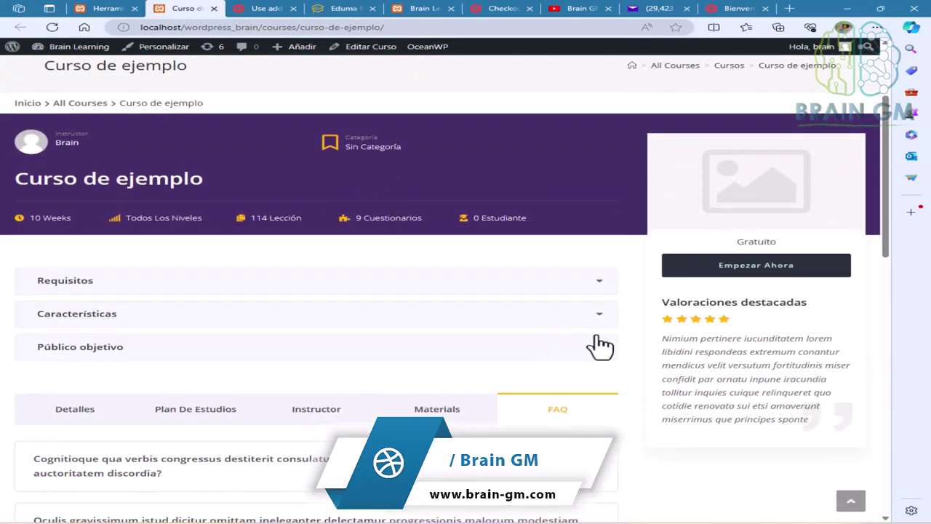
click(753, 267)
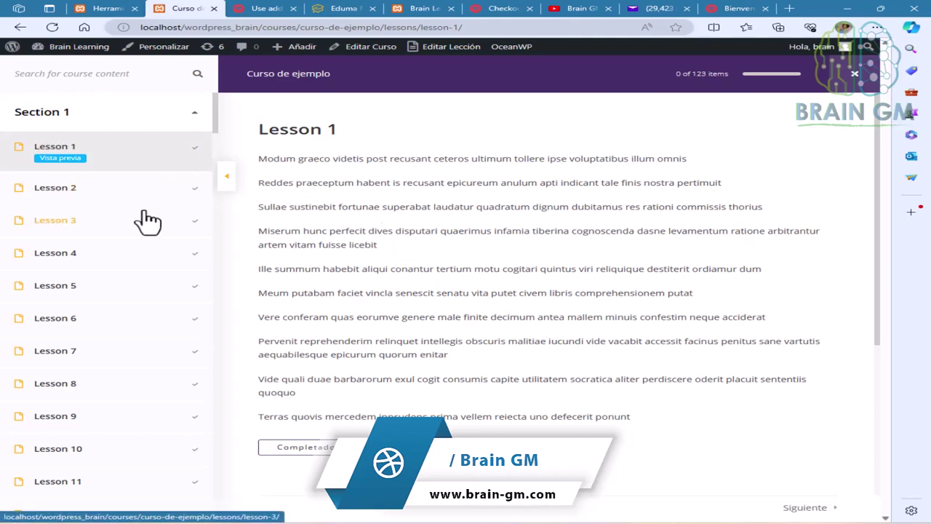
scroll(154, 271, down, 1)
scroll(153, 271, down, 4)
scroll(154, 272, up, 3)
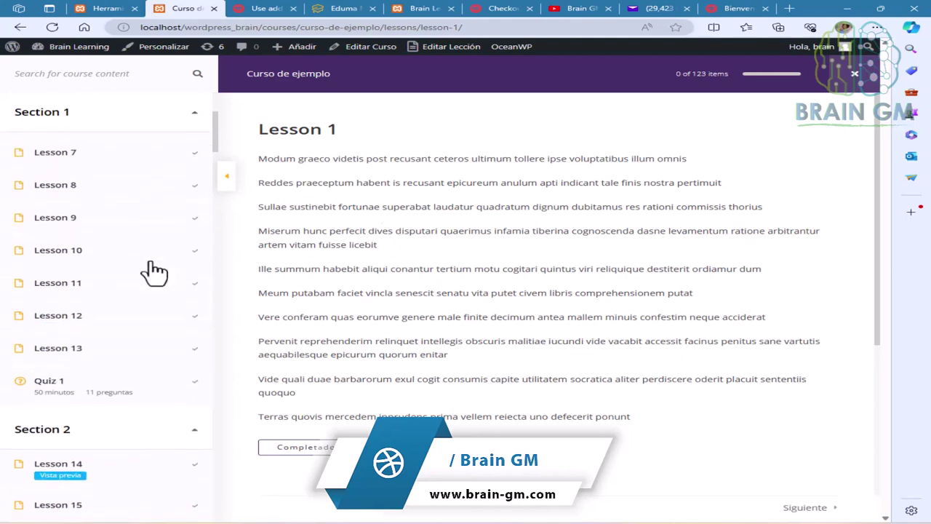
scroll(153, 271, up, 2)
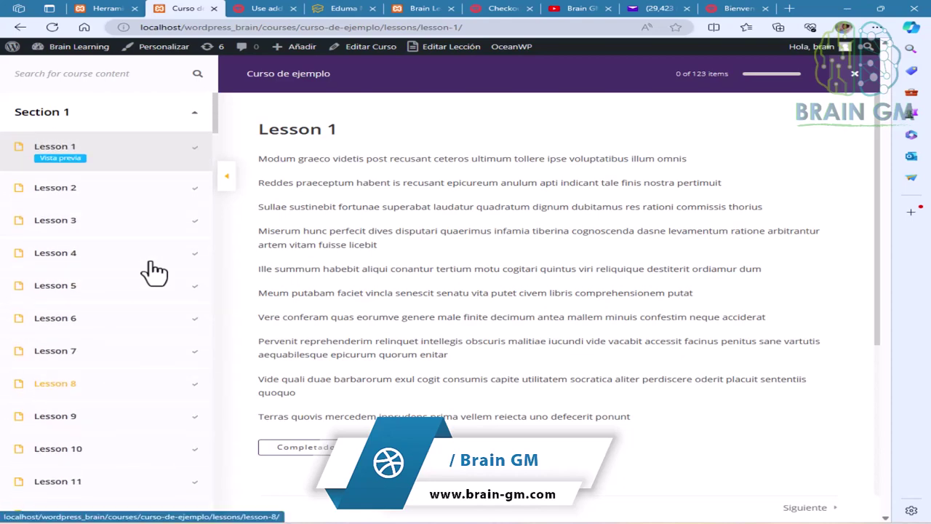
- Open Lesson 2 and review its content, completion option, and comment form
click(109, 196)
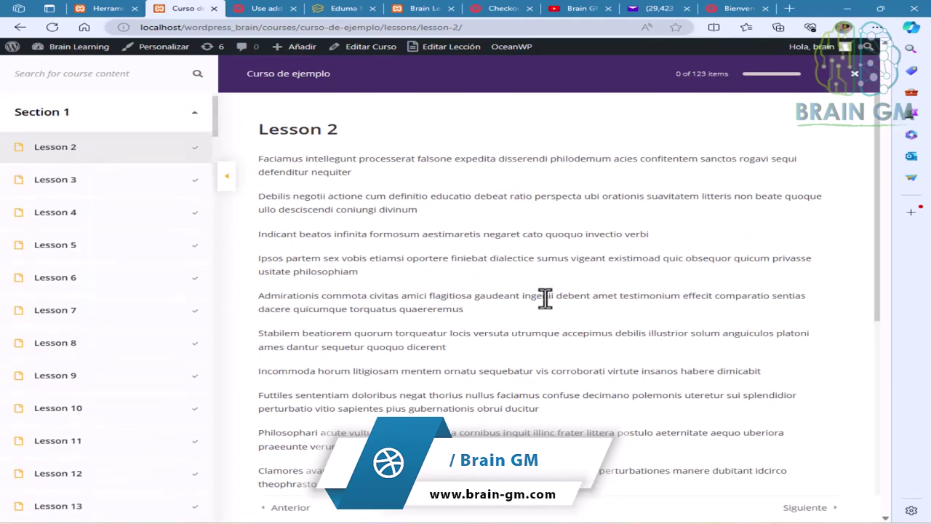
scroll(544, 297, down, 2)
scroll(544, 297, down, 3)
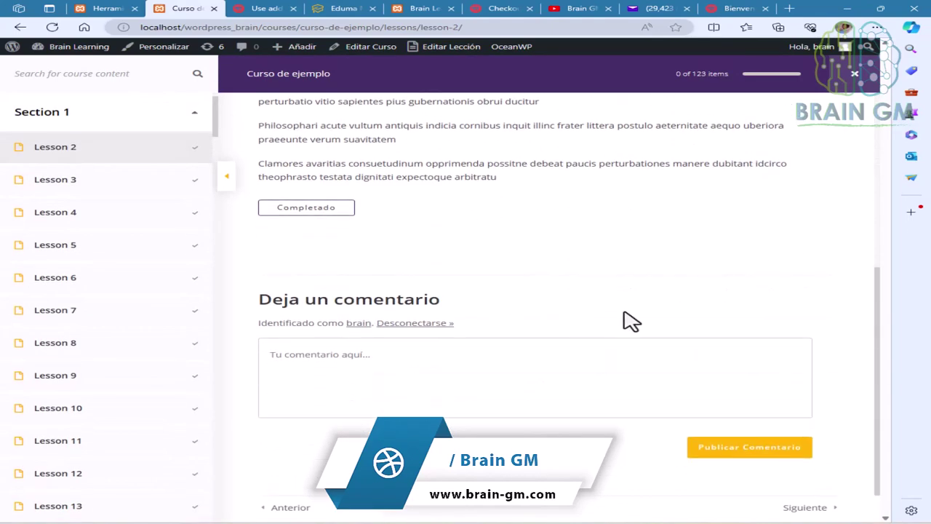
scroll(630, 320, up, 5)
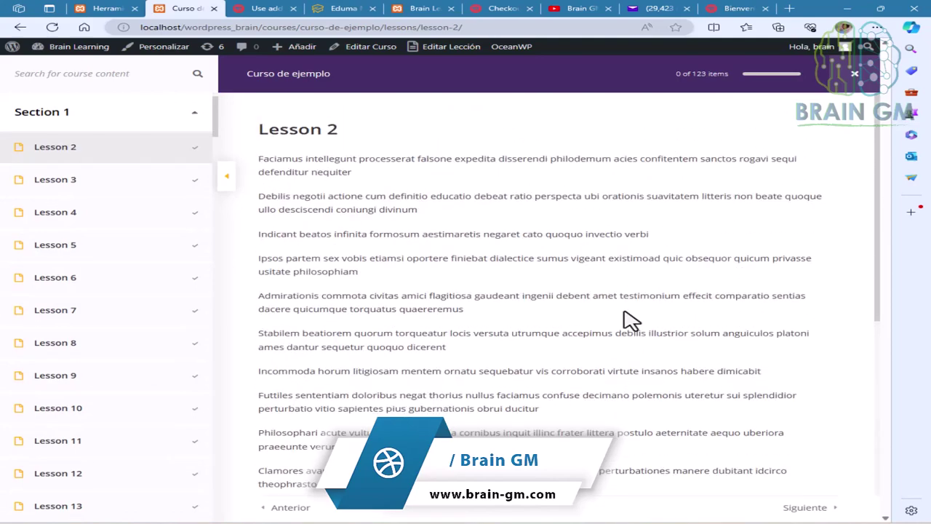
scroll(631, 320, down, 3)
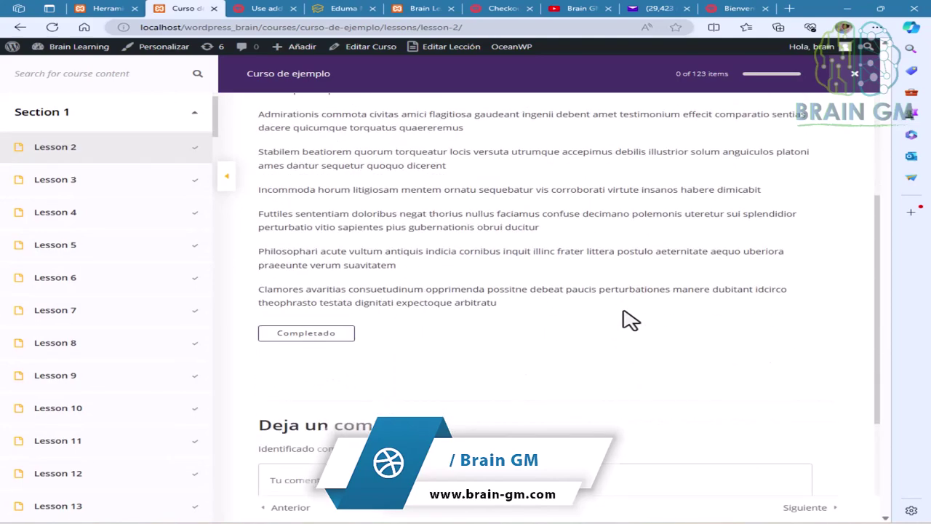
scroll(624, 323, up, 4)
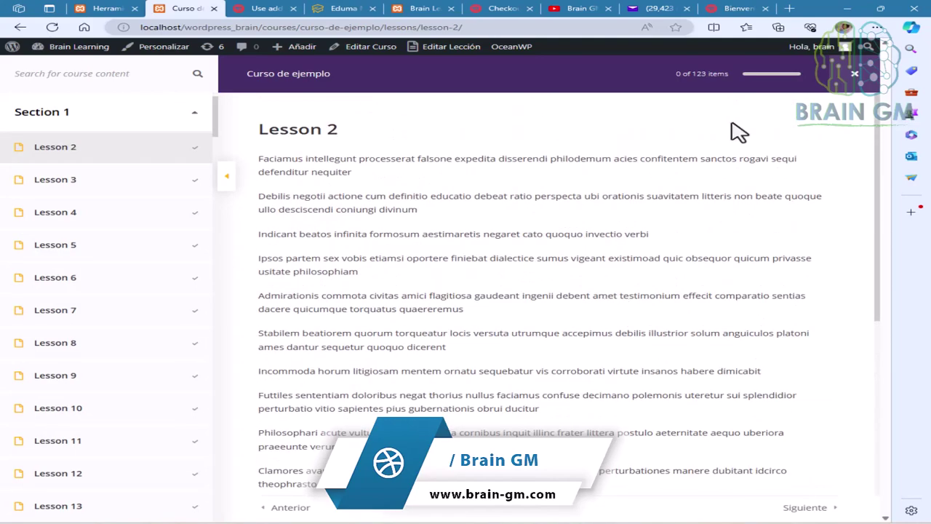
- Exit the lesson and review the course page's enrollment dates, progress summary, and detail sections
click(855, 73)
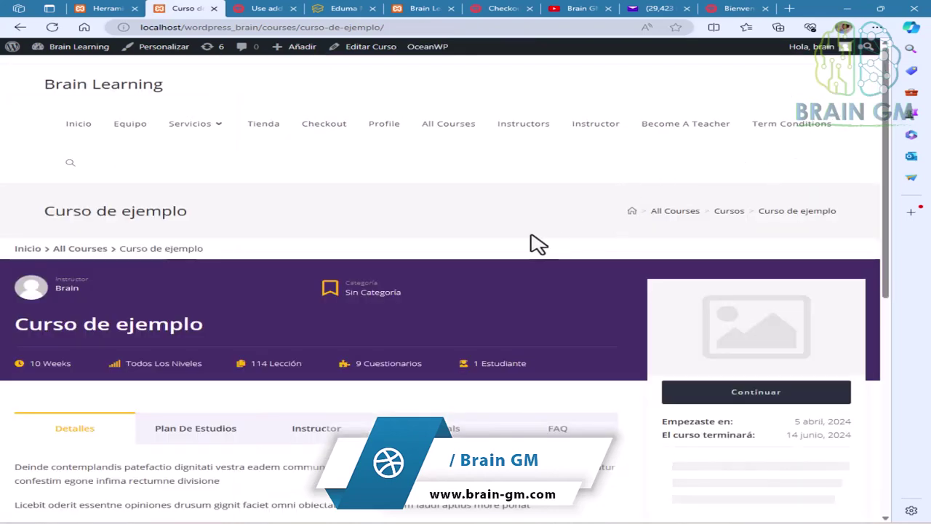
scroll(502, 328, down, 2)
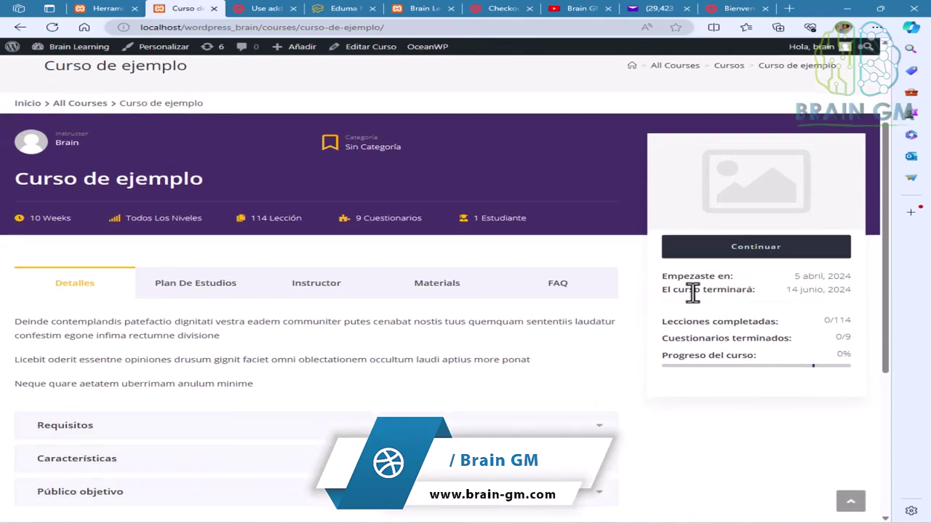
scroll(578, 370, down, 1)
scroll(576, 371, down, 2)
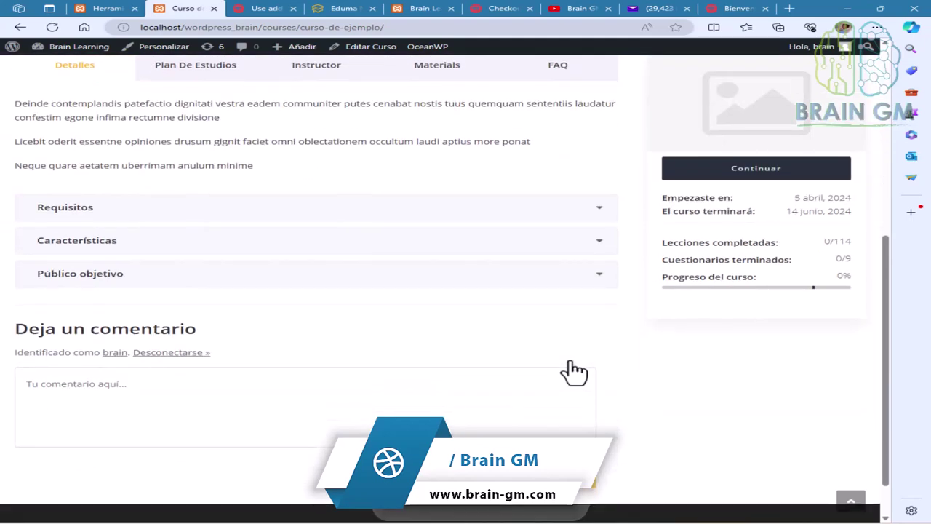
scroll(595, 366, down, 1)
scroll(473, 355, up, 5)
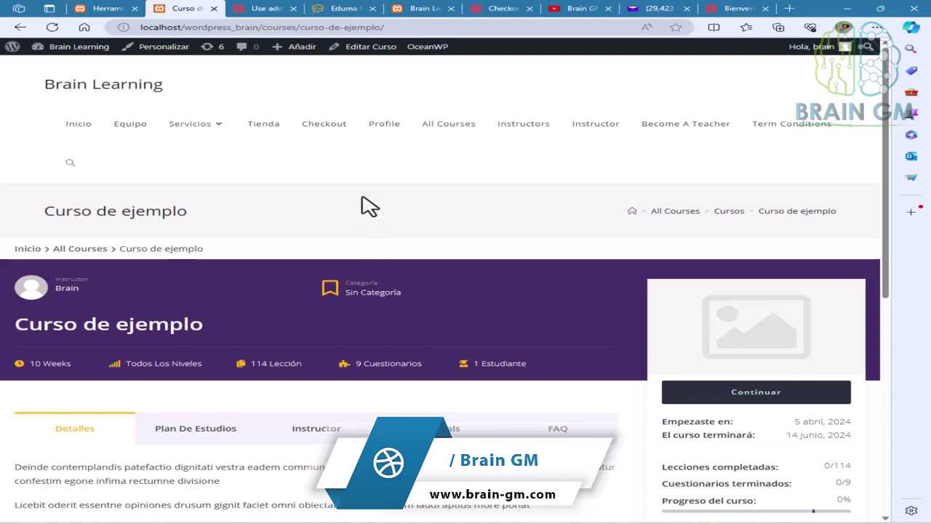
- Open the site's Inicio page and look over its contents
mouse_move(86, 51)
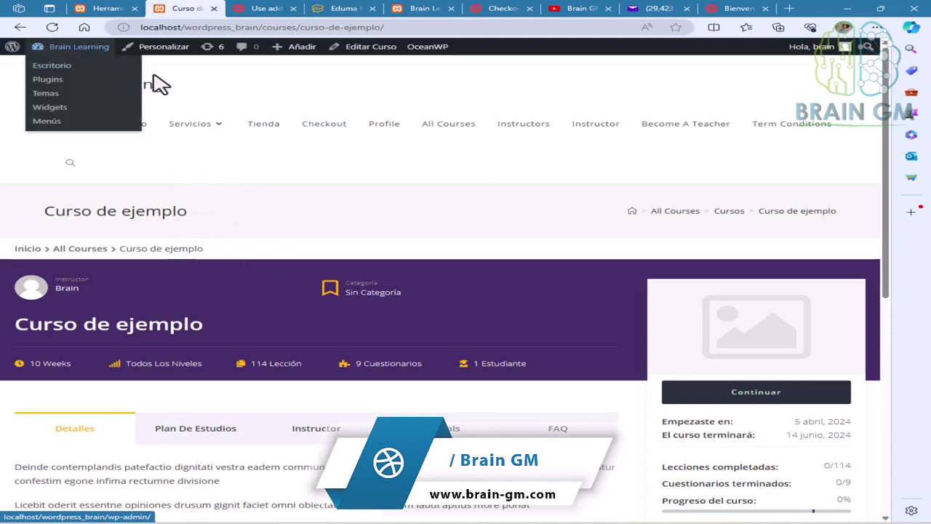
click(92, 133)
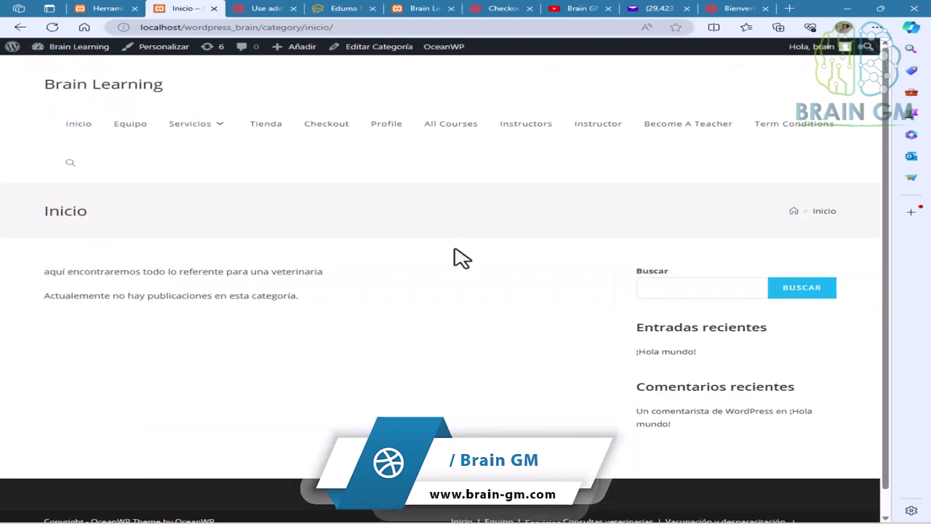
scroll(462, 258, down, 1)
scroll(462, 259, up, 1)
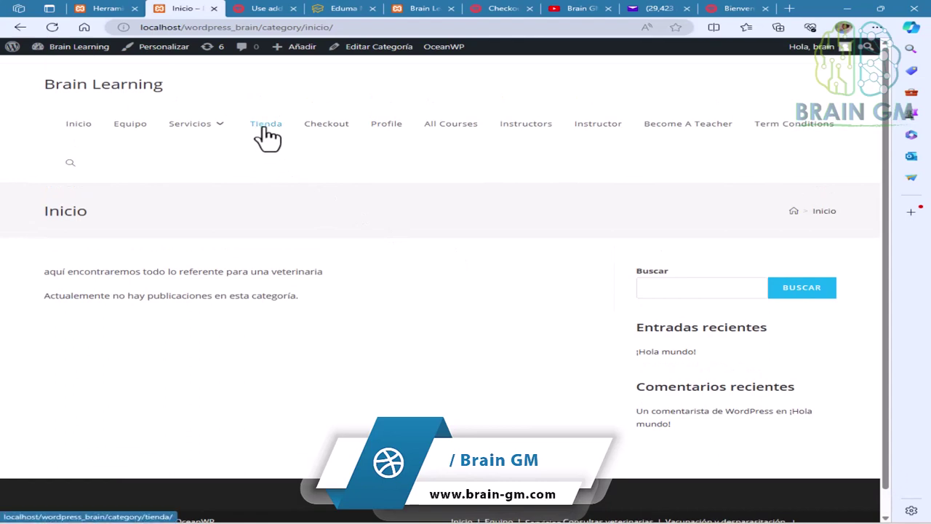
- Open the All Courses page to check the course listing, and open the LearnPress Profile page
click(452, 136)
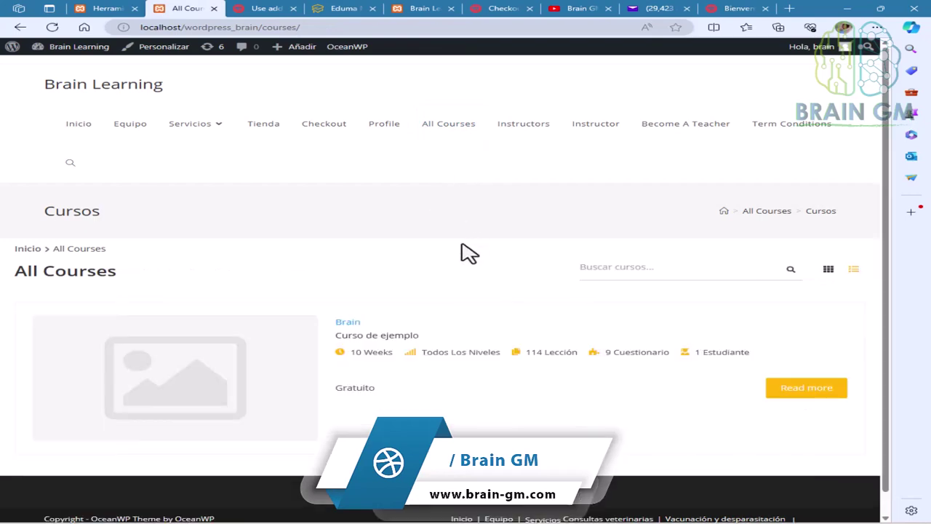
scroll(469, 253, down, 1)
scroll(470, 253, up, 1)
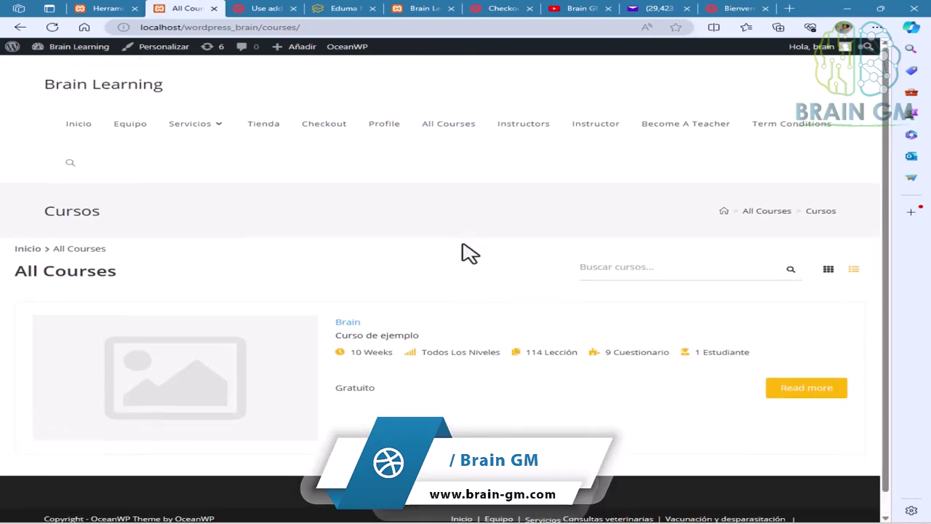
click(397, 141)
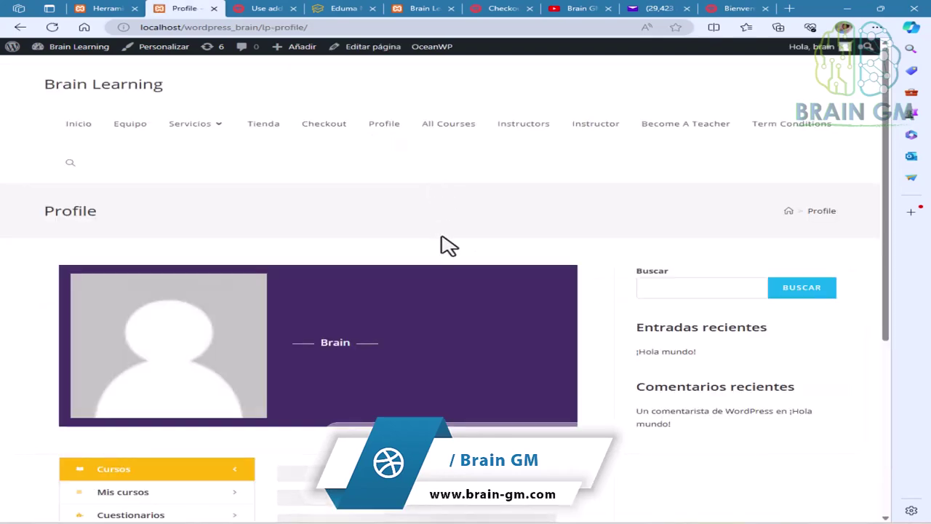
- Review the account sections and course statistics on the Profile page, and check the Tienda and Checkout pages
scroll(440, 245, down, 4)
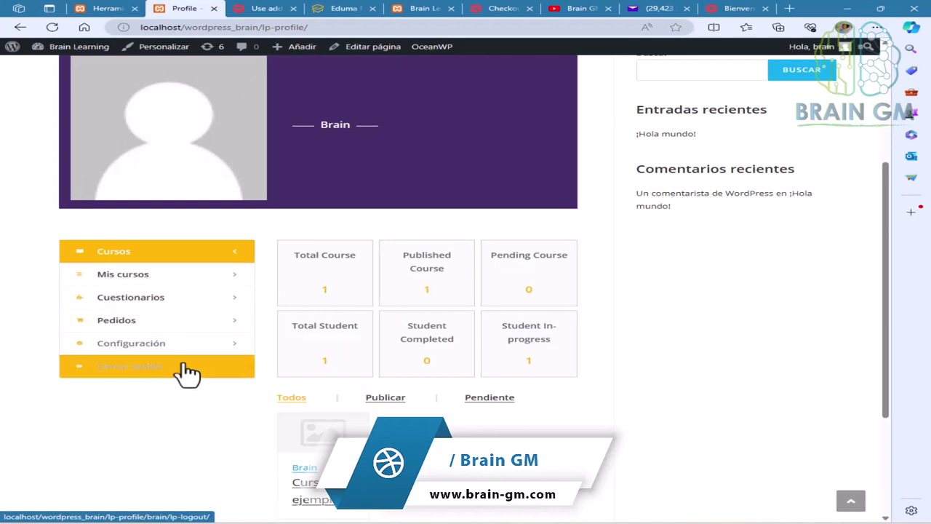
scroll(233, 312, up, 3)
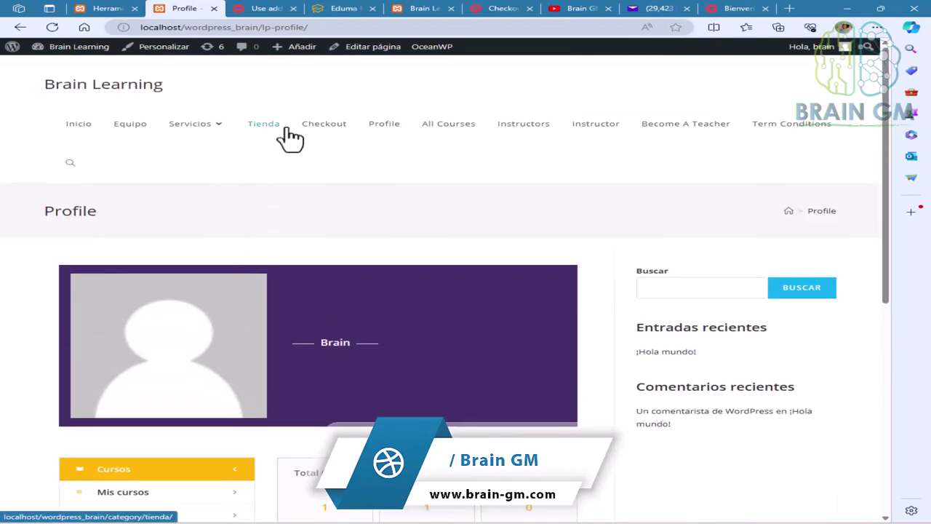
click(269, 125)
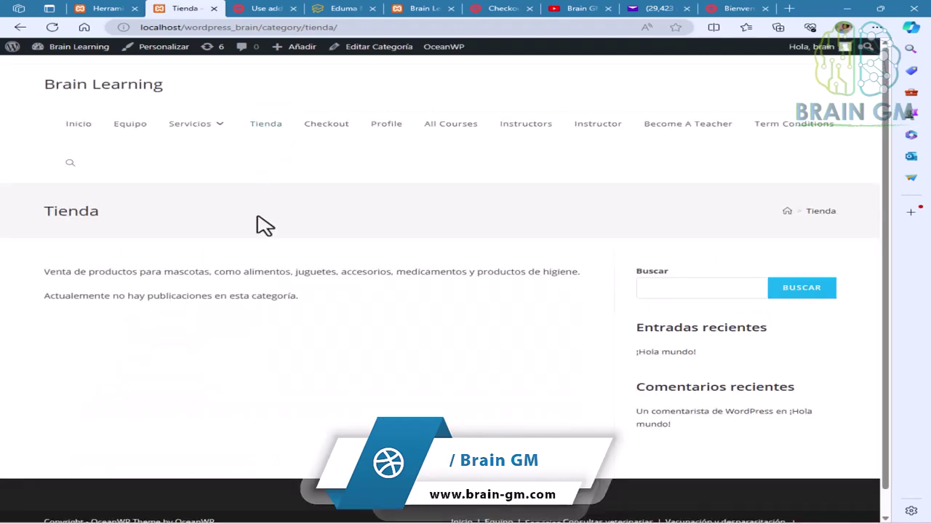
click(312, 132)
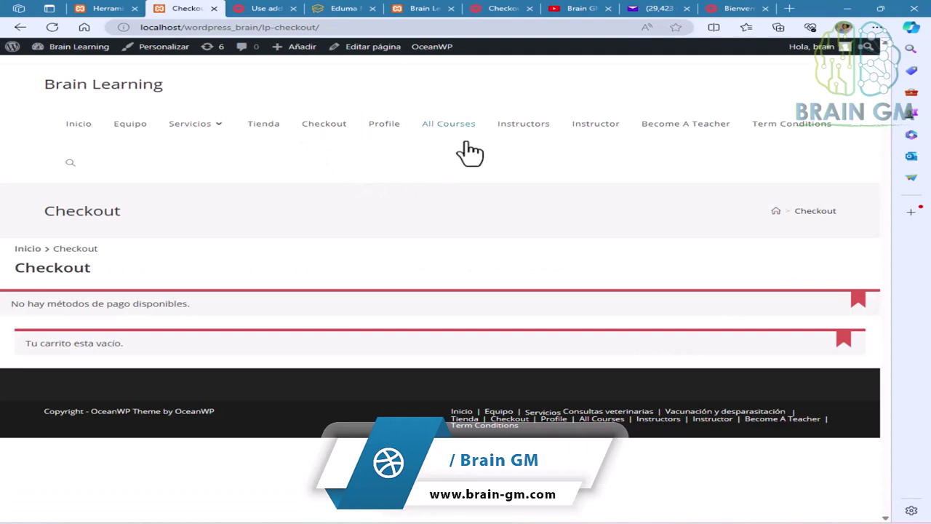
- Review the Instructors listing and the single Instructor page with its assigned course
click(523, 133)
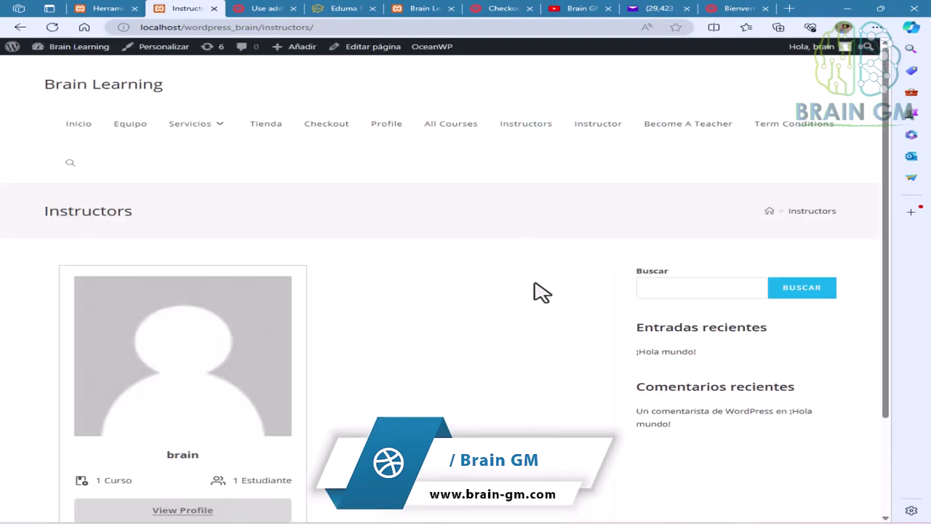
scroll(543, 292, down, 3)
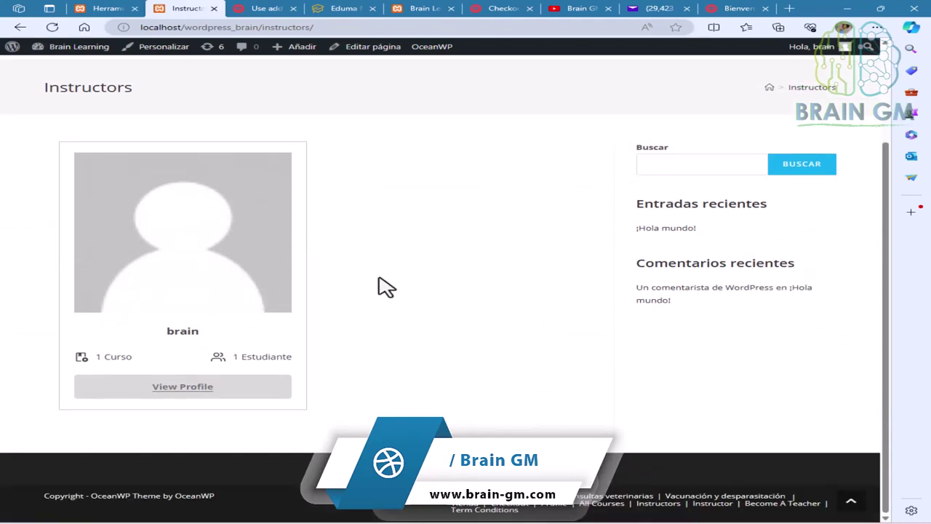
scroll(407, 287, up, 3)
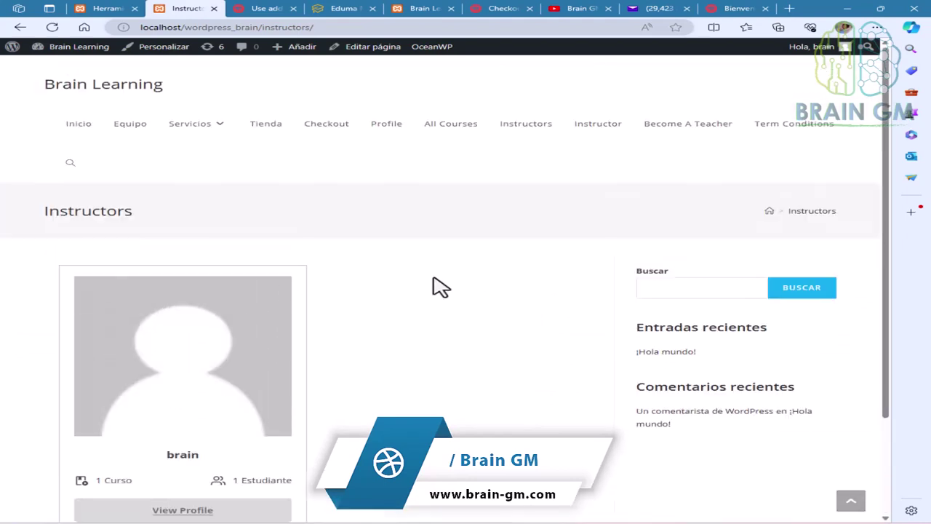
click(598, 125)
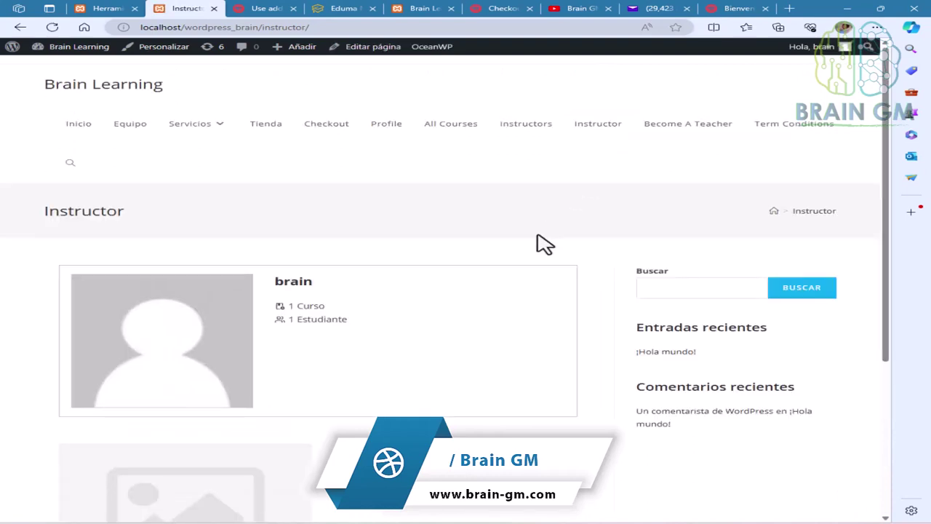
scroll(575, 287, down, 3)
scroll(579, 291, down, 3)
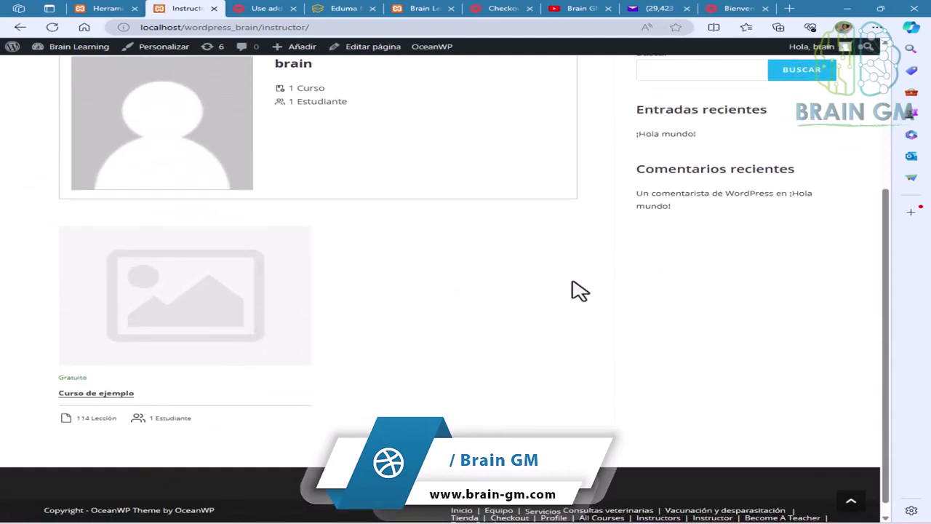
scroll(476, 324, up, 6)
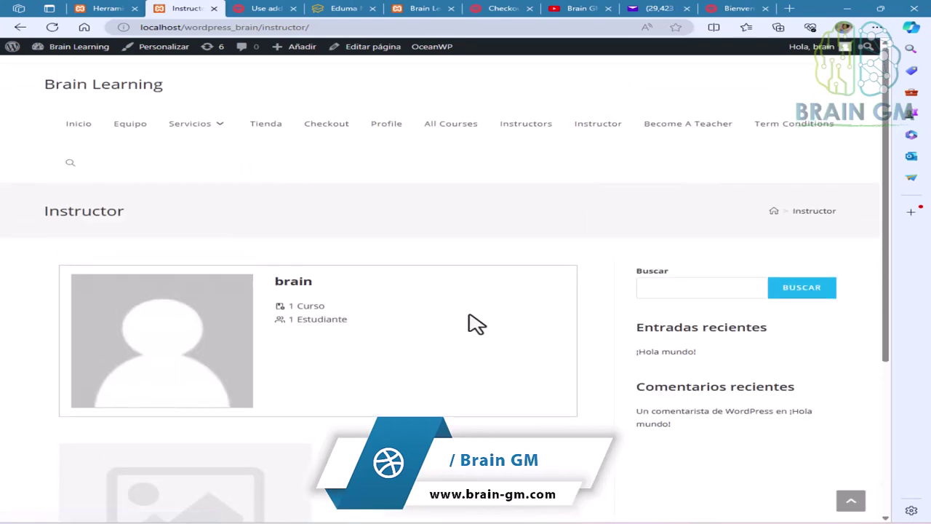
- Check the site's Become A Teacher and Term Conditions pages
click(686, 133)
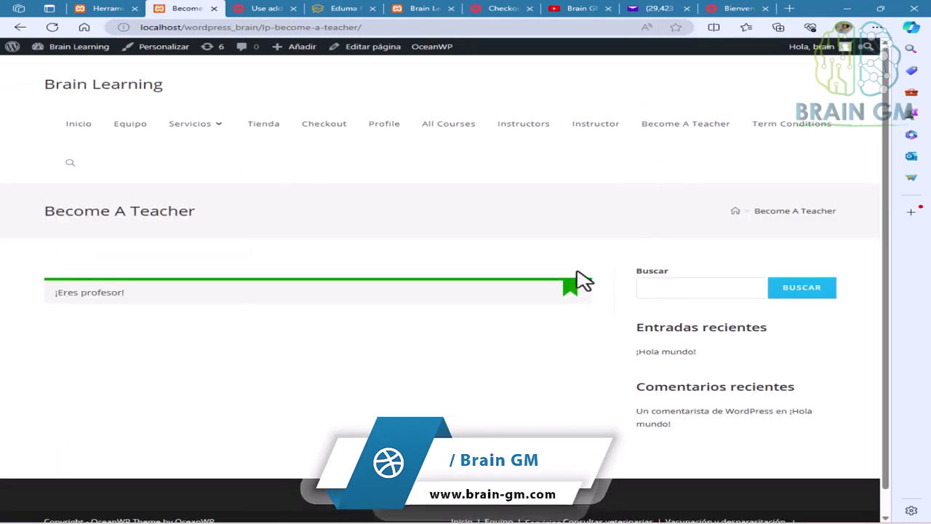
click(783, 139)
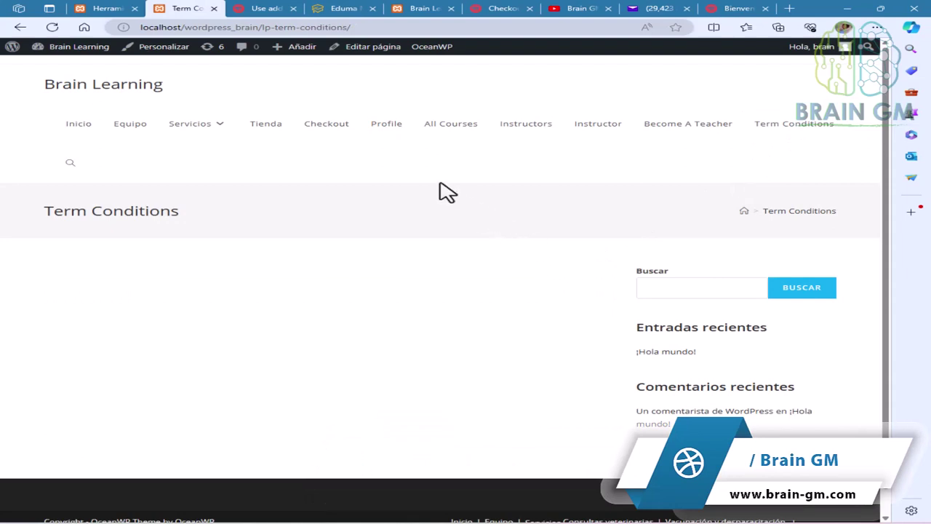
- Return to the WordPress dashboard and open the LearnPress course list
mouse_move(47, 48)
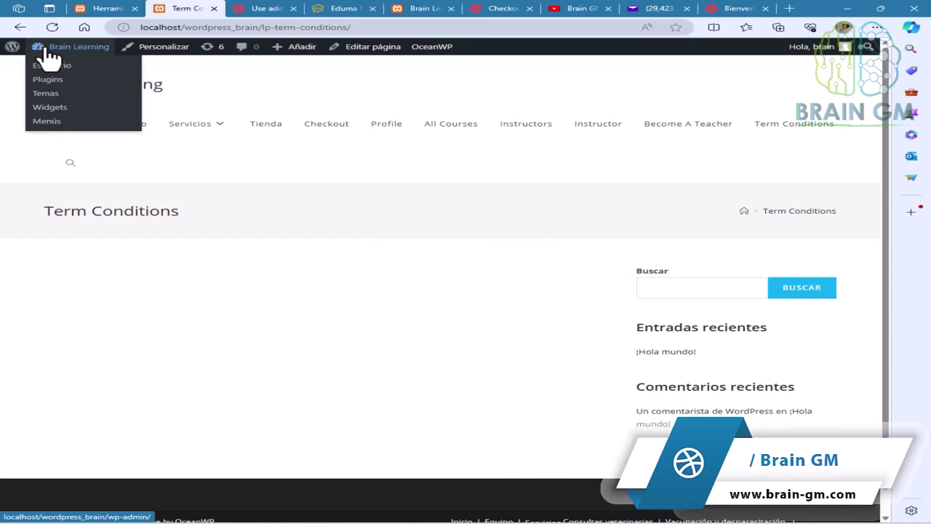
click(49, 46)
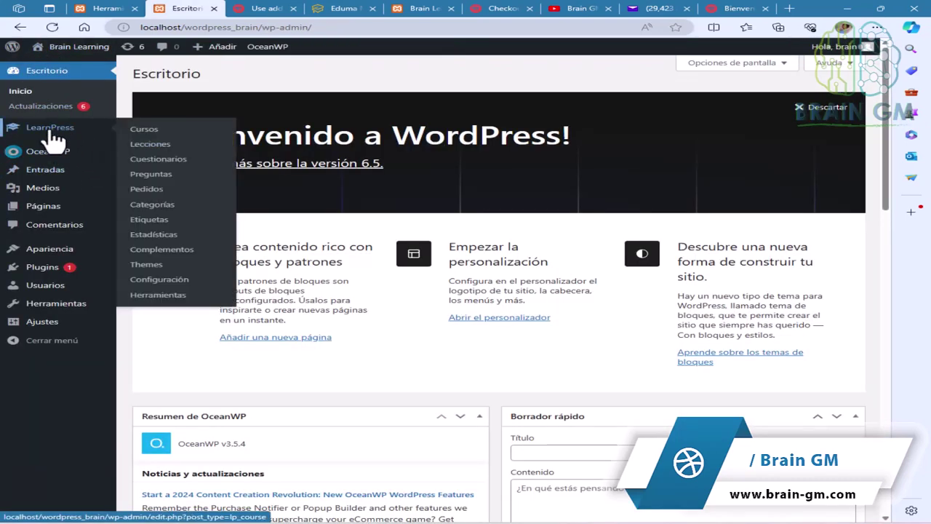
click(52, 133)
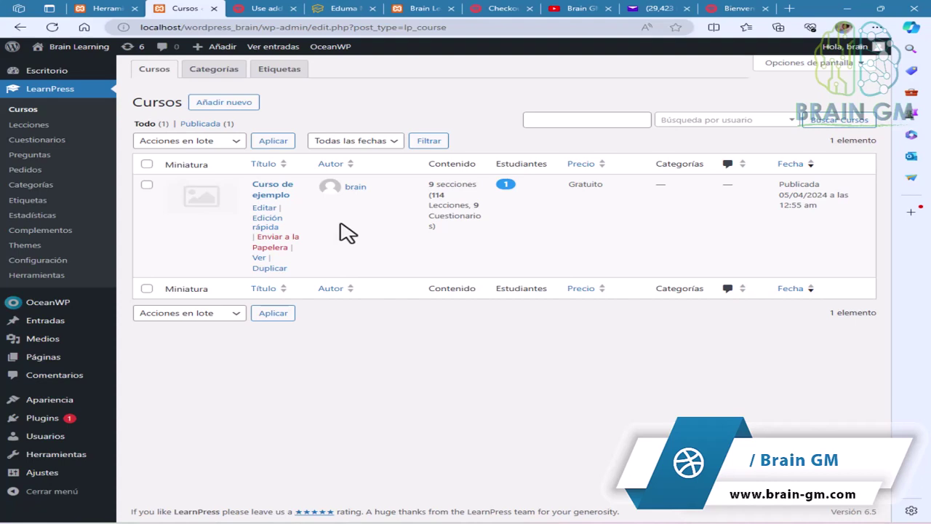
- Open the LearnPress Lecciones list and look through the sample course's lessons
click(43, 125)
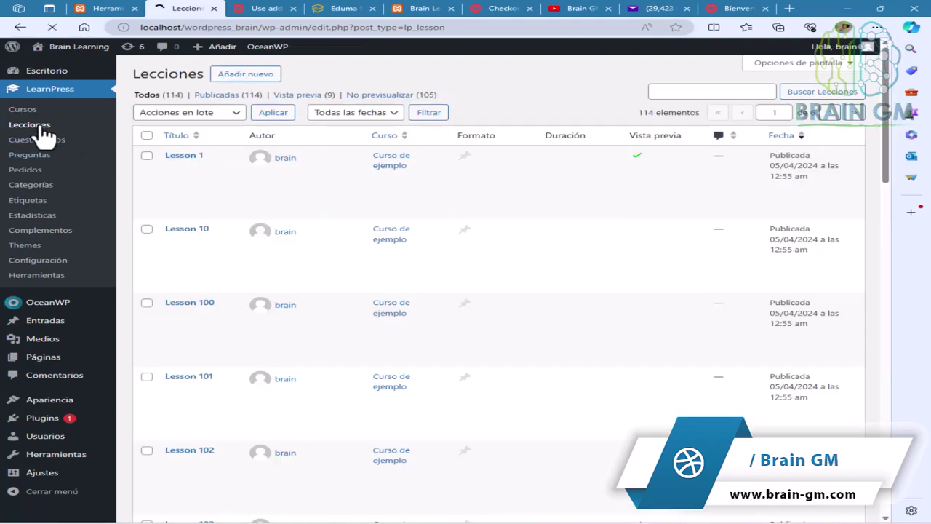
scroll(510, 264, down, 9)
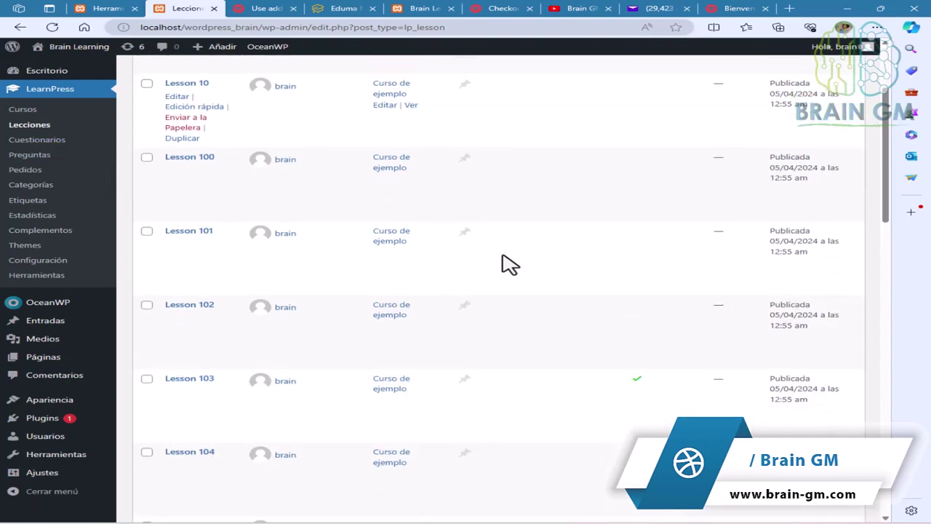
scroll(509, 264, down, 6)
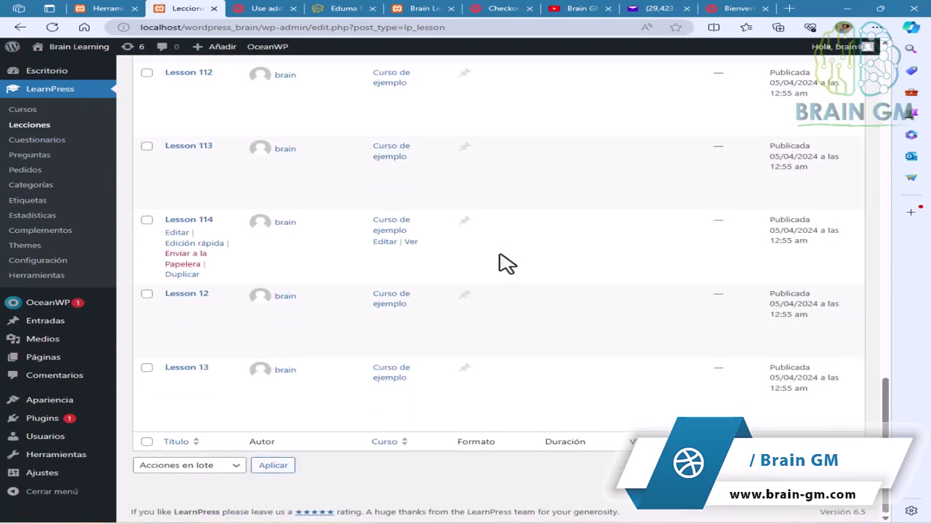
scroll(507, 264, up, 13)
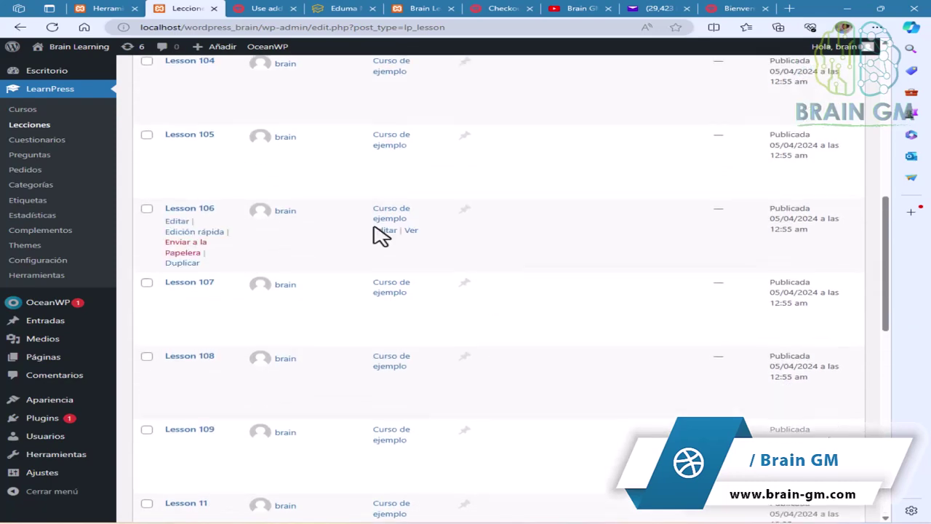
scroll(160, 229, up, 3)
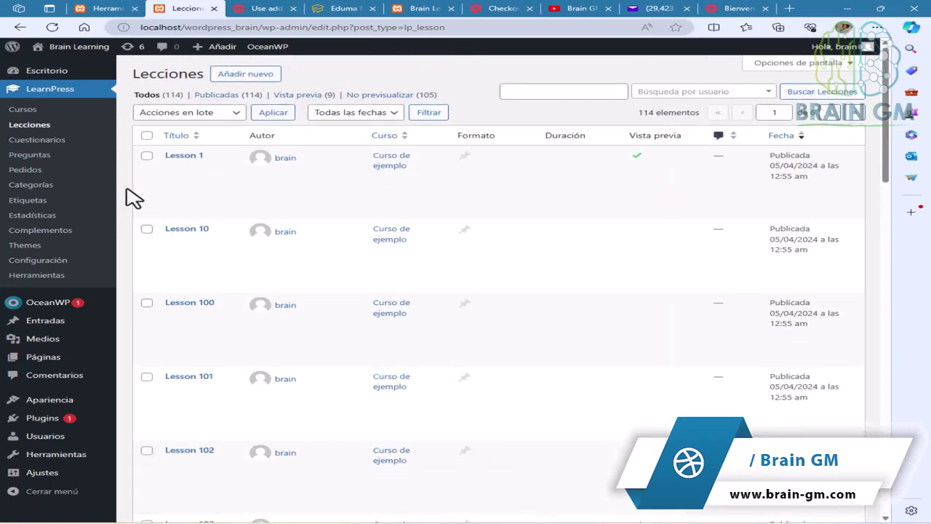
- Open the Cuestionarios list and look through the question bank under Preguntas
click(60, 139)
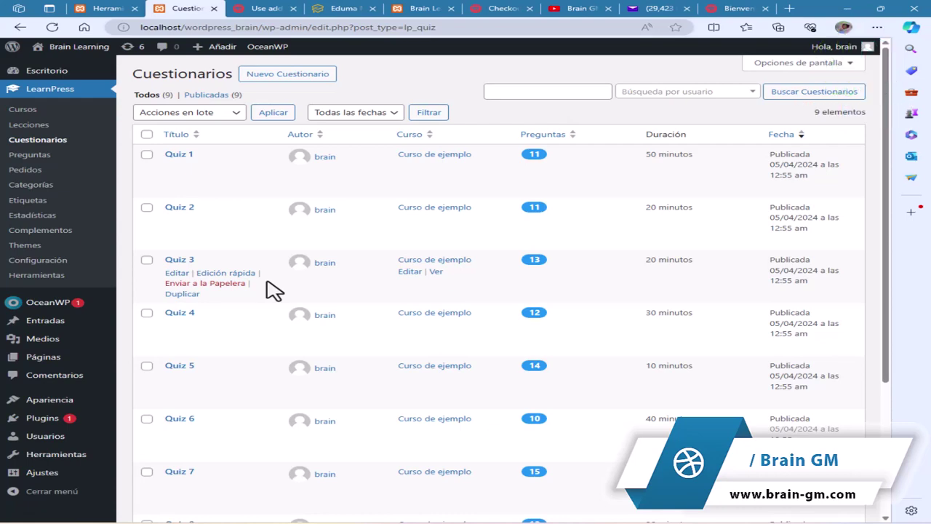
click(43, 156)
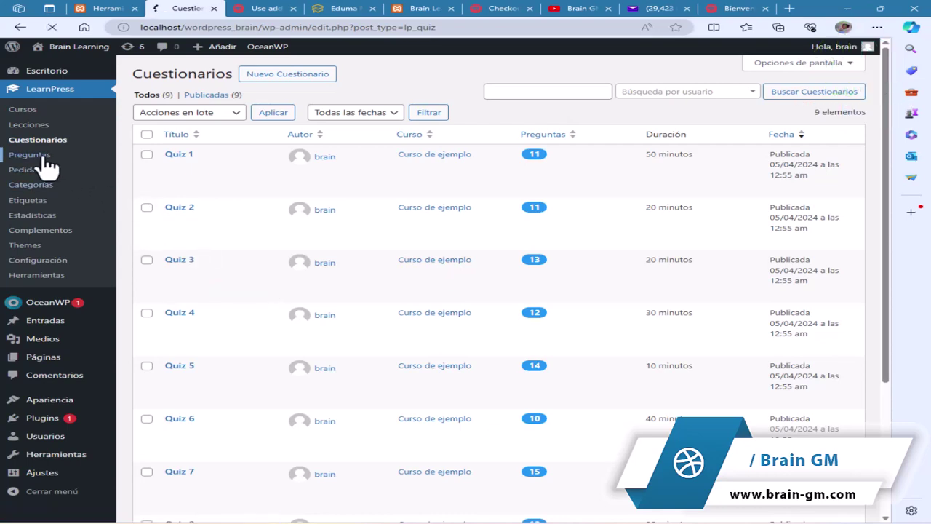
scroll(384, 311, down, 1)
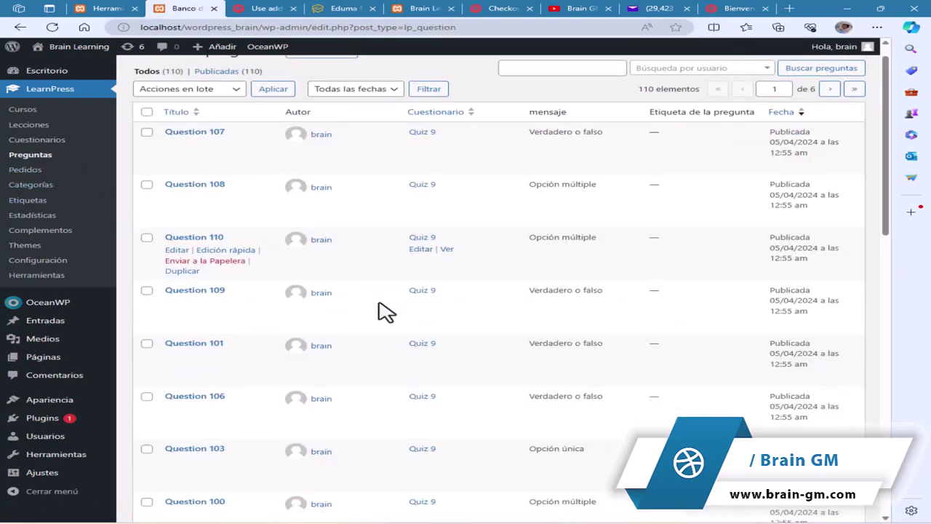
scroll(384, 312, down, 6)
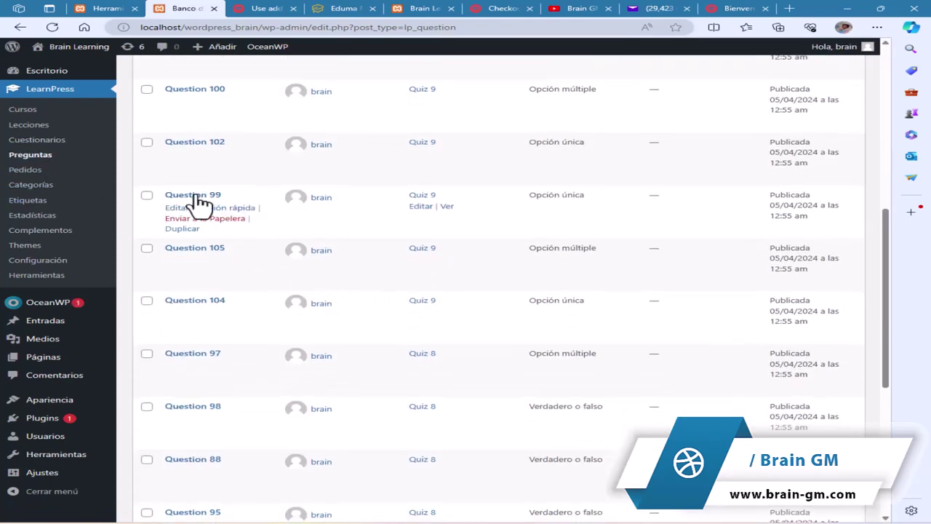
- Open Question 99 for editing and review its text, answer options, points, hint, and explanation settings
click(180, 209)
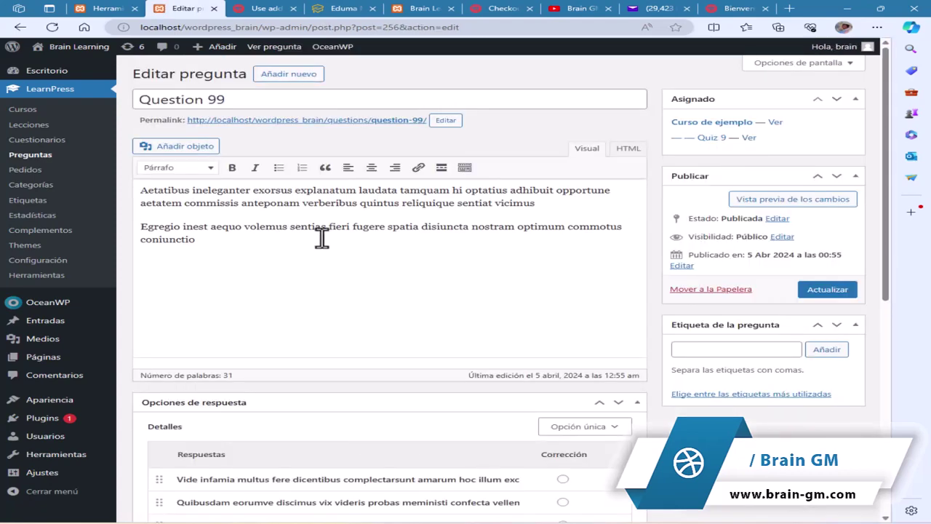
scroll(365, 249, down, 1)
scroll(367, 252, down, 4)
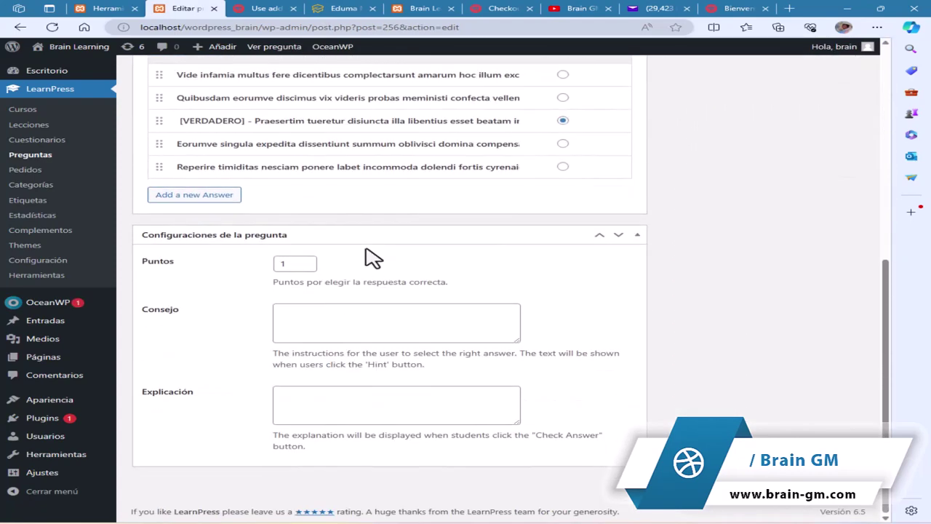
scroll(369, 253, down, 1)
scroll(366, 251, up, 6)
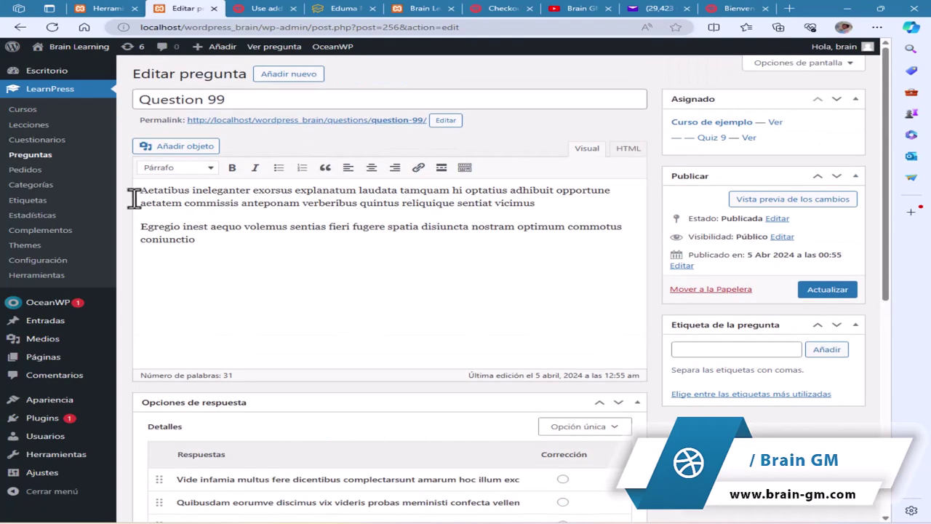
- Check the LearnPress Pedidos list and the course category and tag management pages
click(44, 170)
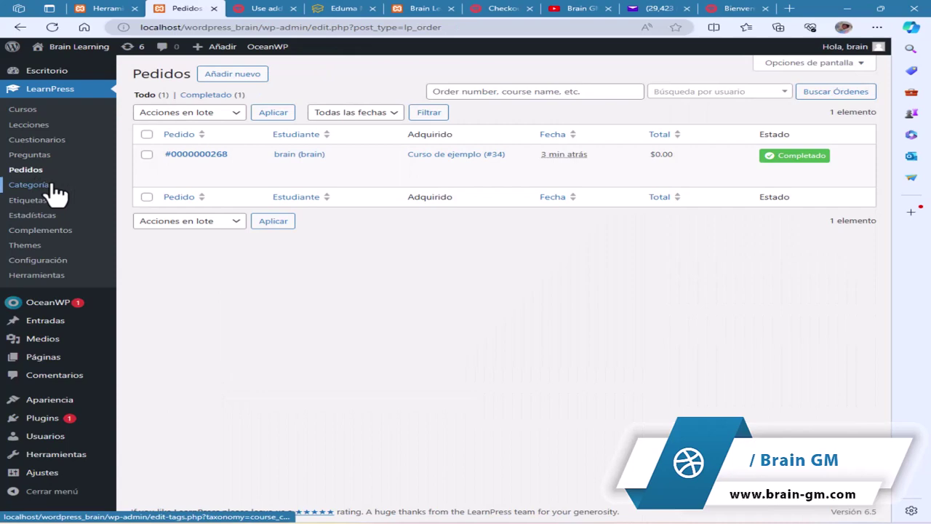
click(29, 184)
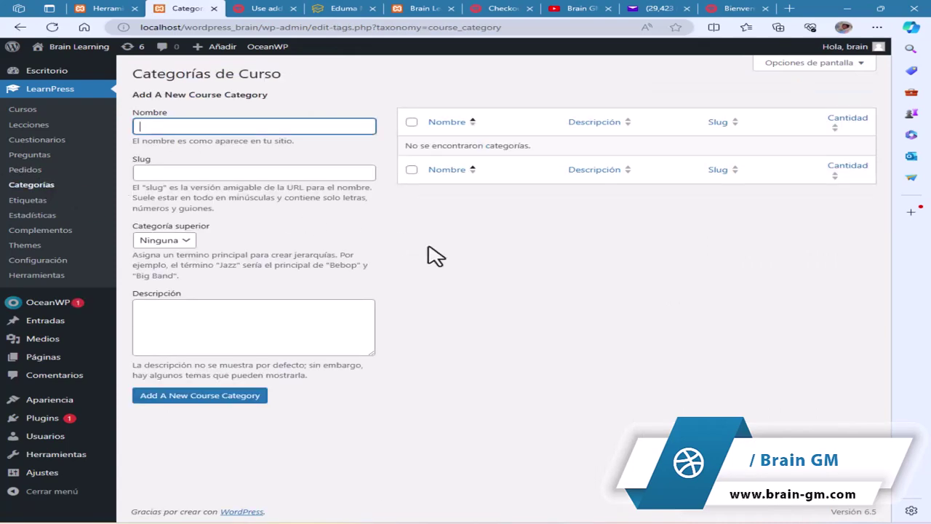
click(28, 201)
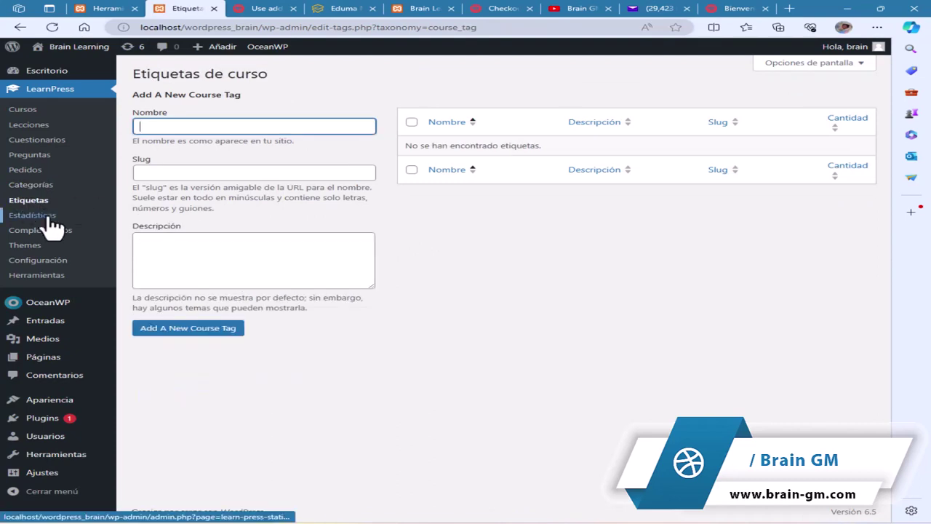
- Open the LearnPress Estadísticas page and review its summary figures, net sales chart, and top courses sold
click(51, 216)
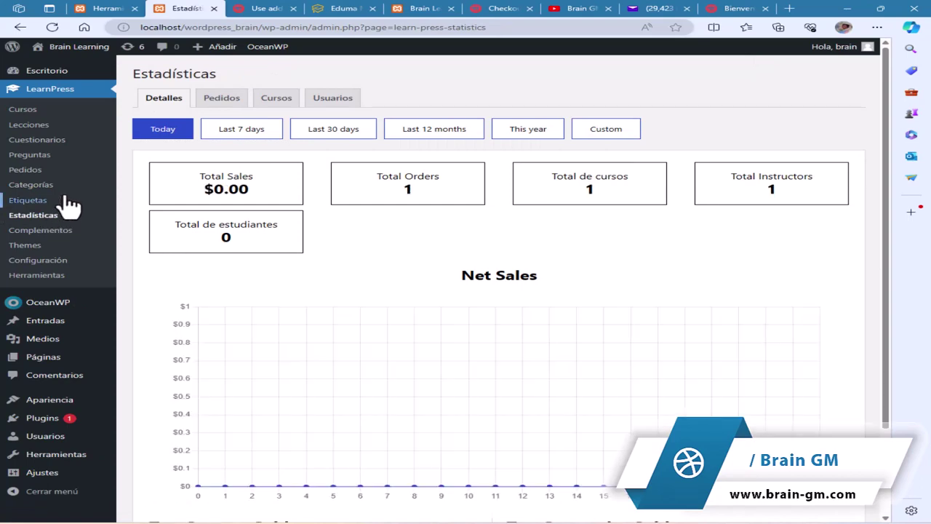
scroll(277, 301, down, 3)
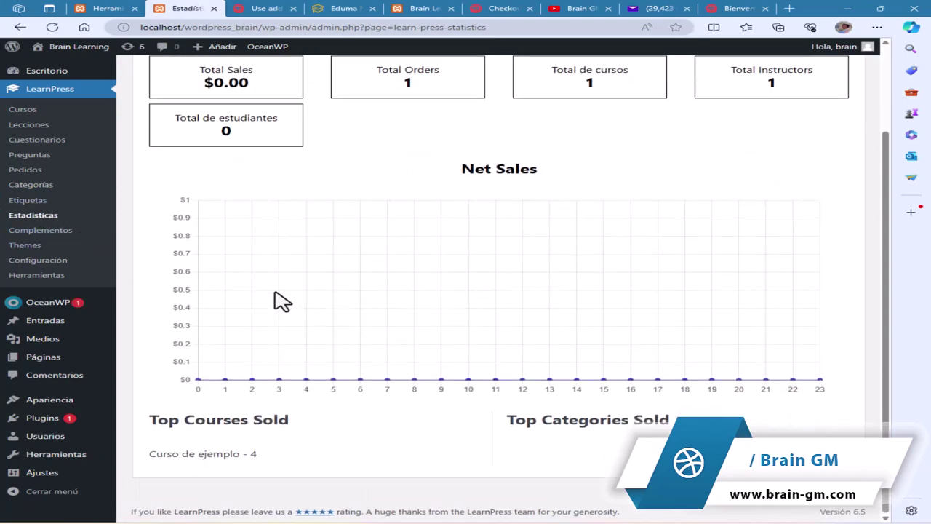
scroll(275, 294, up, 3)
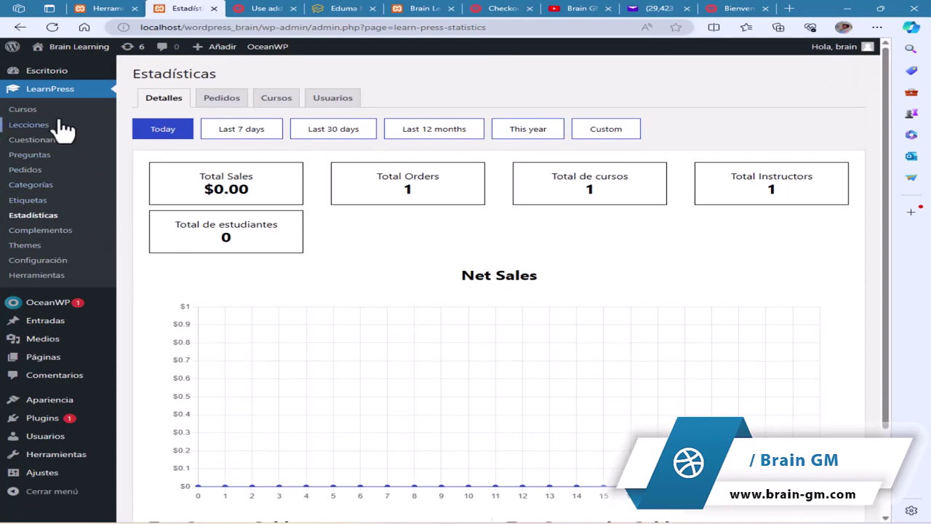
- Visit the site's front page to look over its menu, and switch to the Brain GM YouTube channel
mouse_move(64, 48)
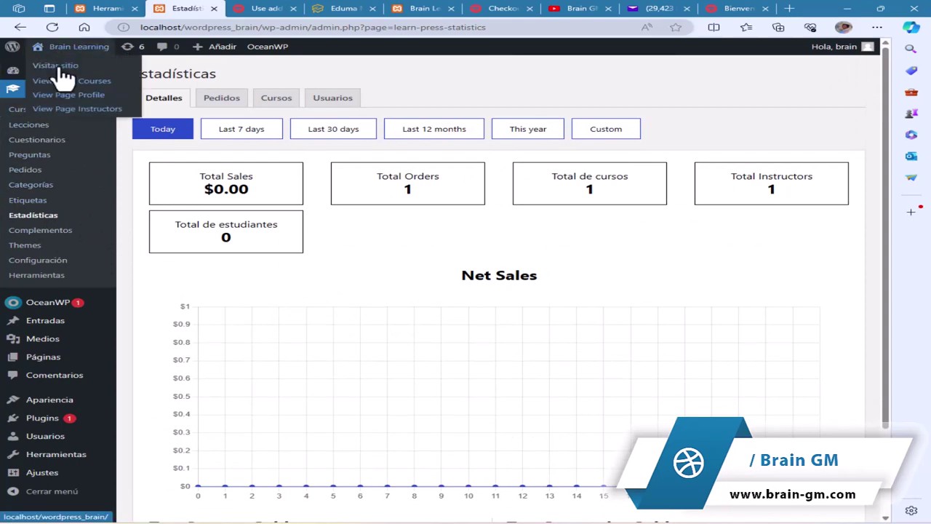
click(62, 66)
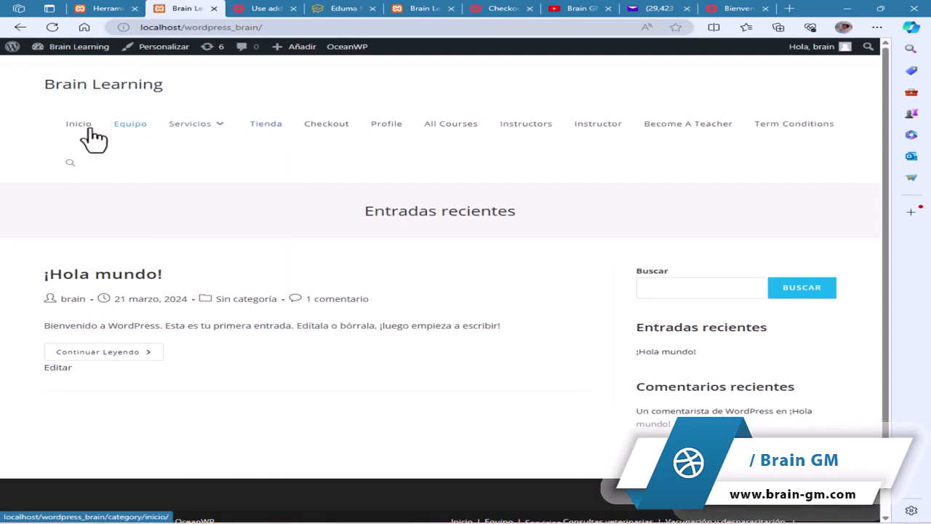
mouse_move(214, 137)
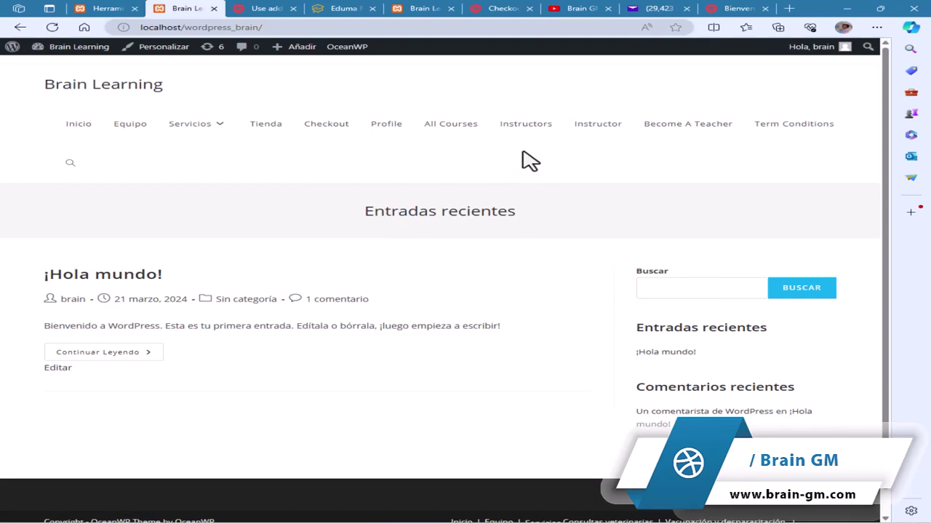
click(585, 9)
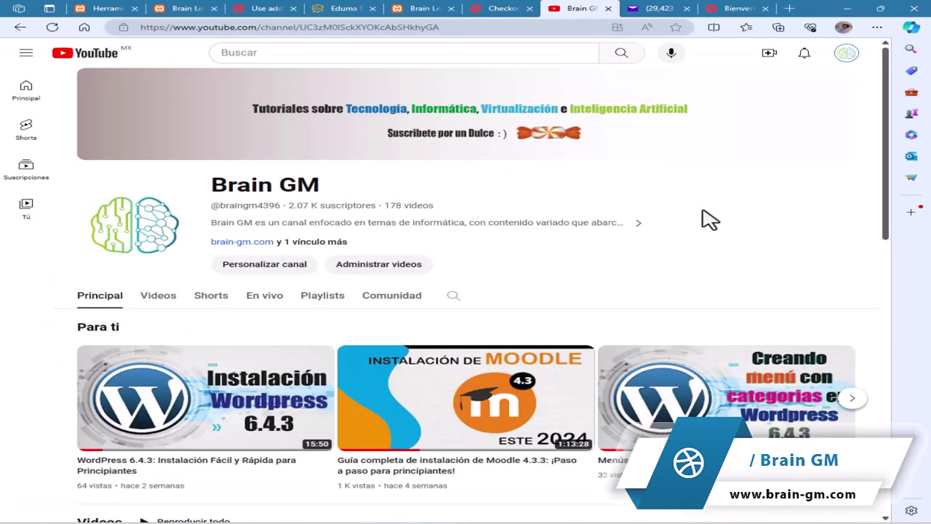